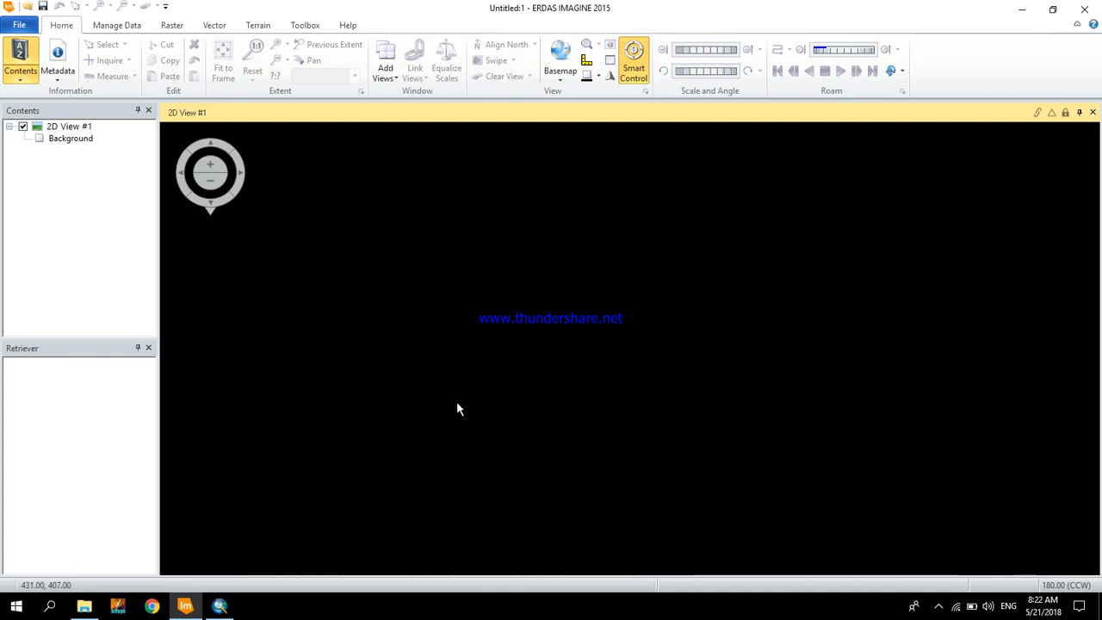
- Add the raster layer tm5_sample.img from the erdas/TM5_SurfaceTemp folder to the 2D view
right_click(420, 421)
click(435, 9)
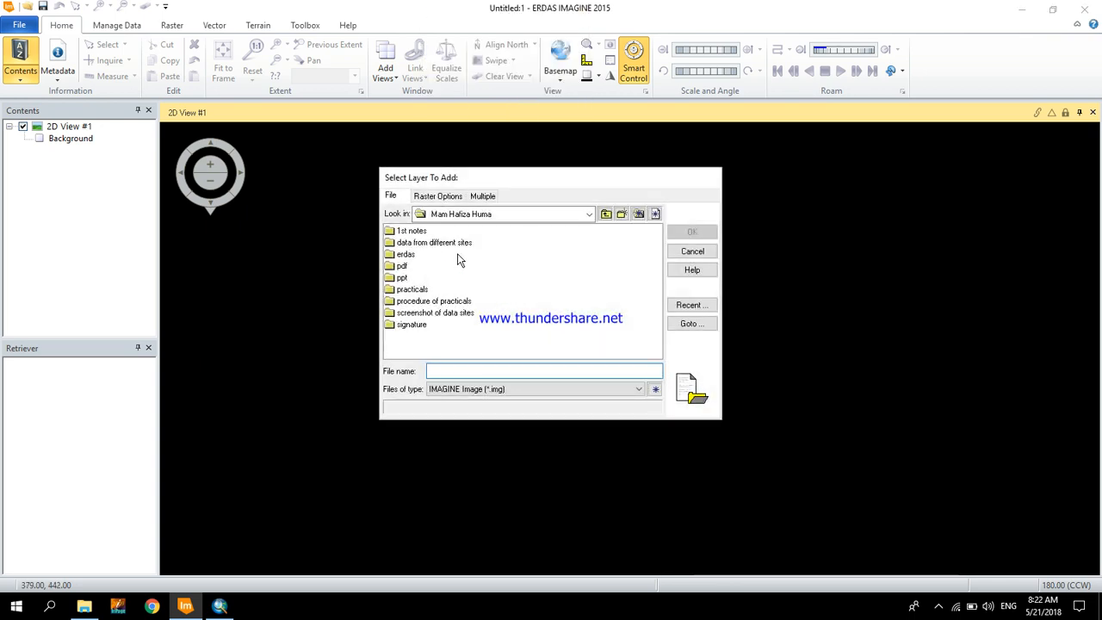
double_click(402, 257)
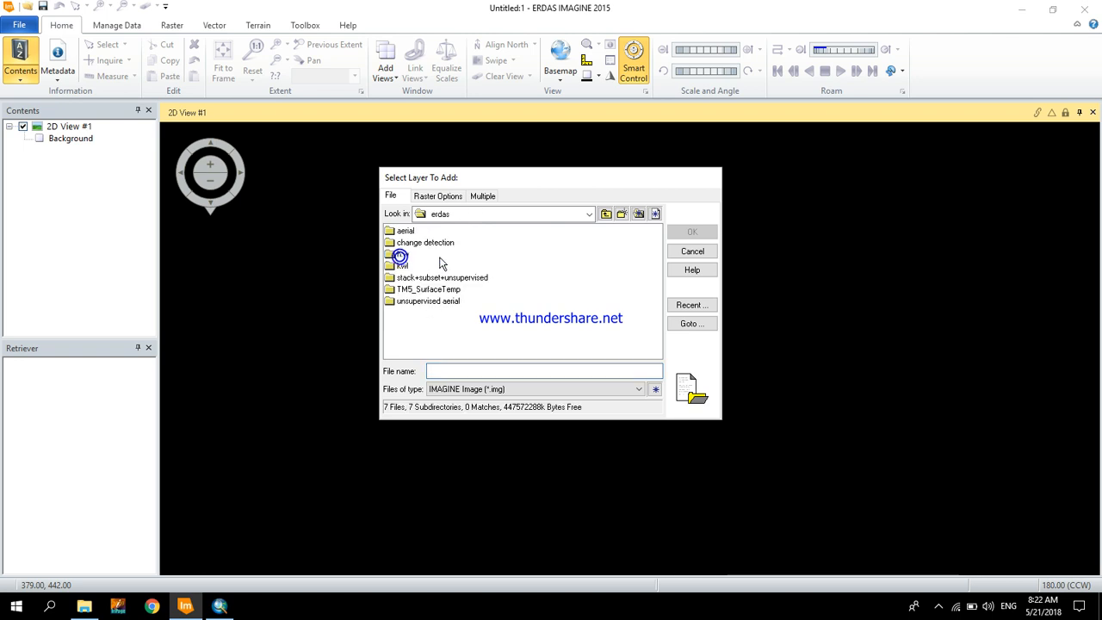
double_click(452, 294)
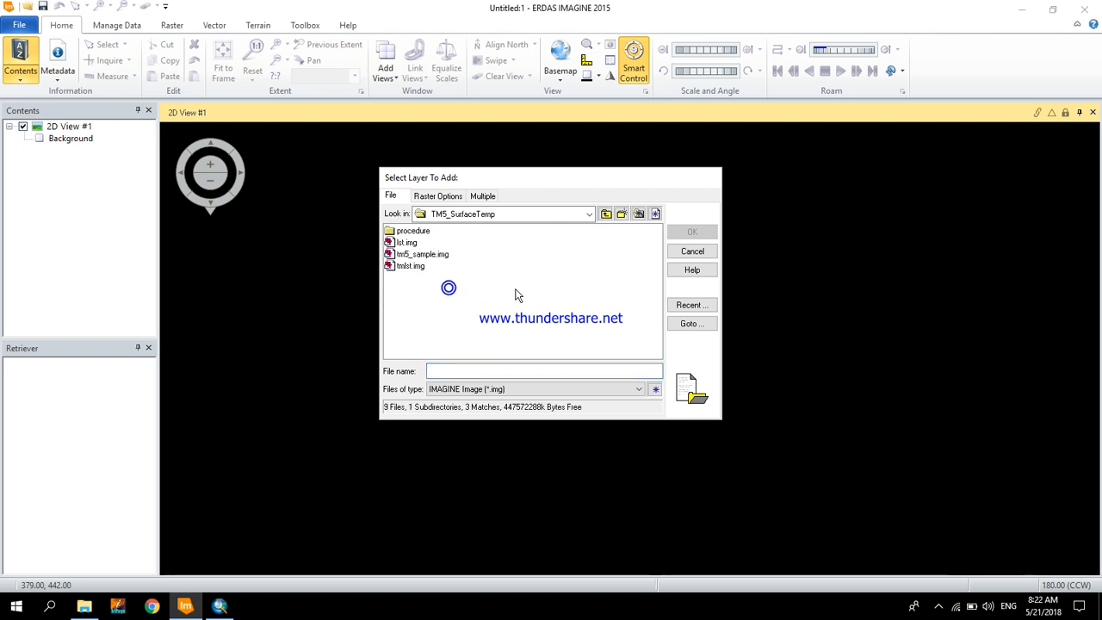
click(422, 254)
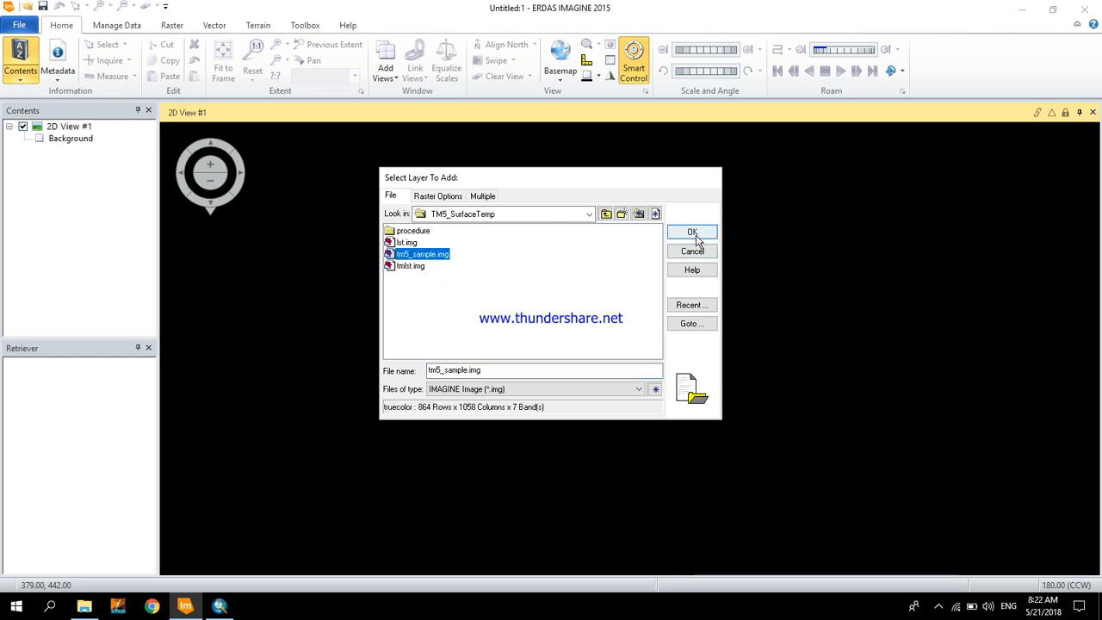
click(693, 233)
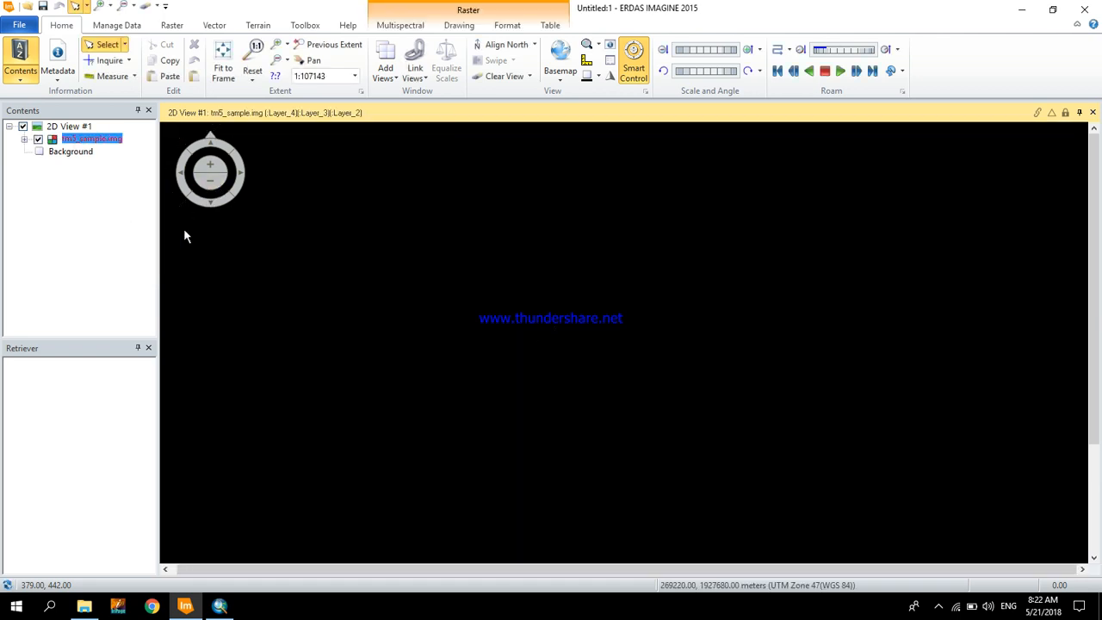
- Fit the whole tm5_sample.img image to the 2D view frame
drag(172, 263, 173, 285)
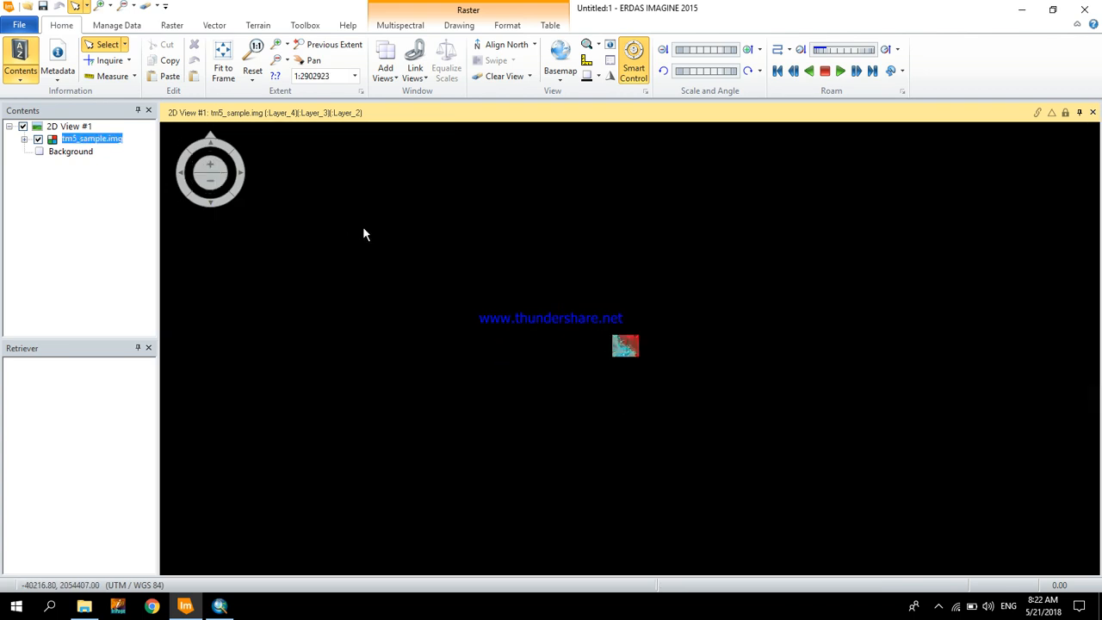
right_click(388, 235)
click(336, 181)
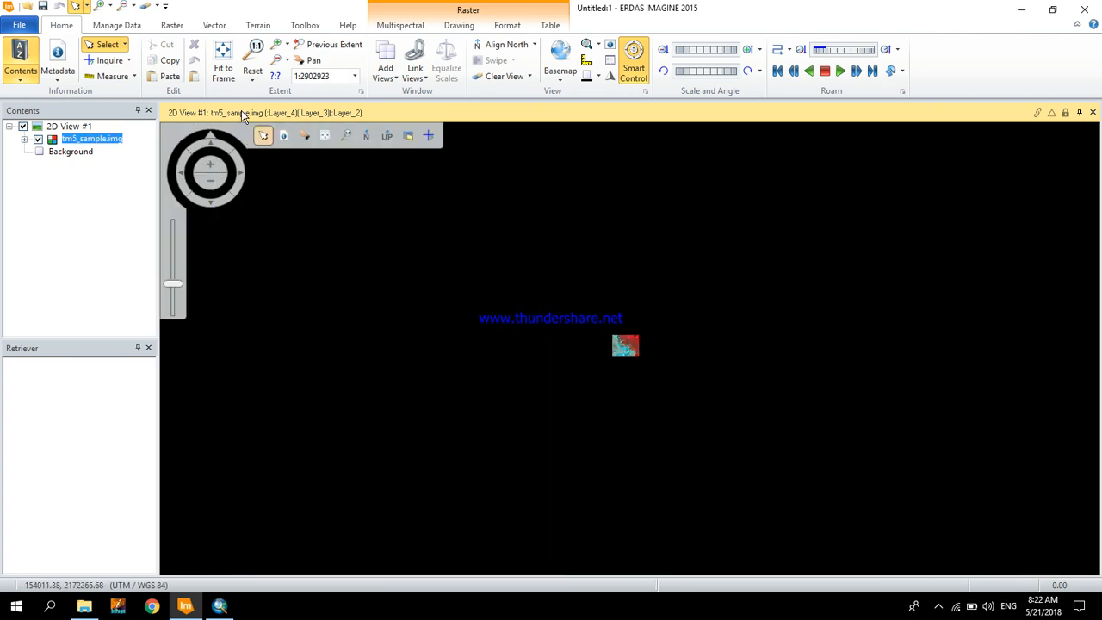
click(226, 66)
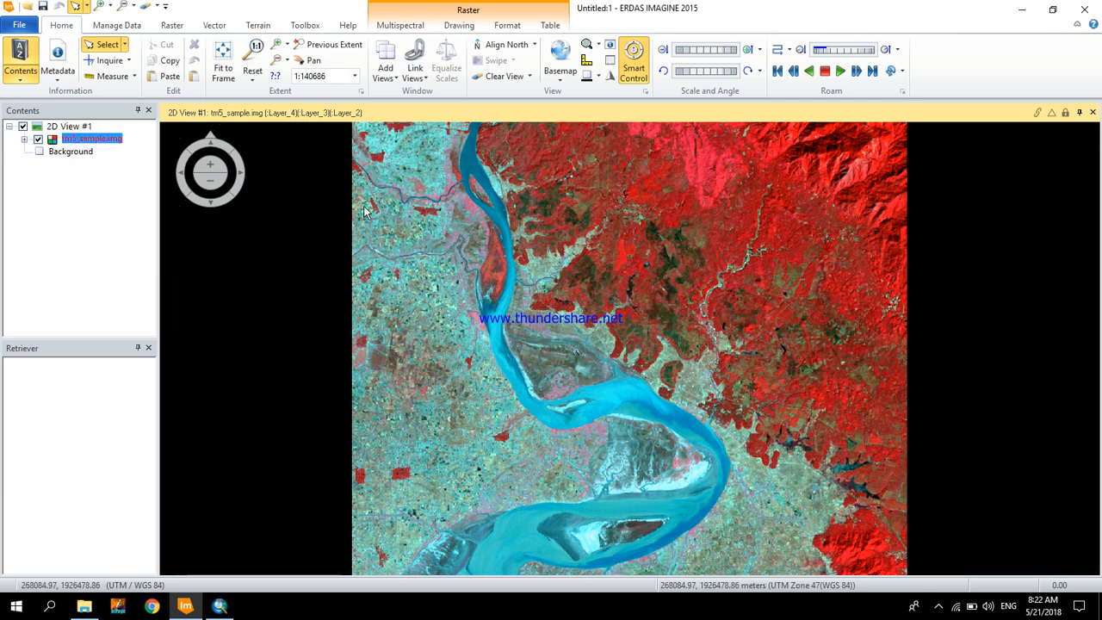
- Launch the graphical Model Maker with a new empty model
click(307, 29)
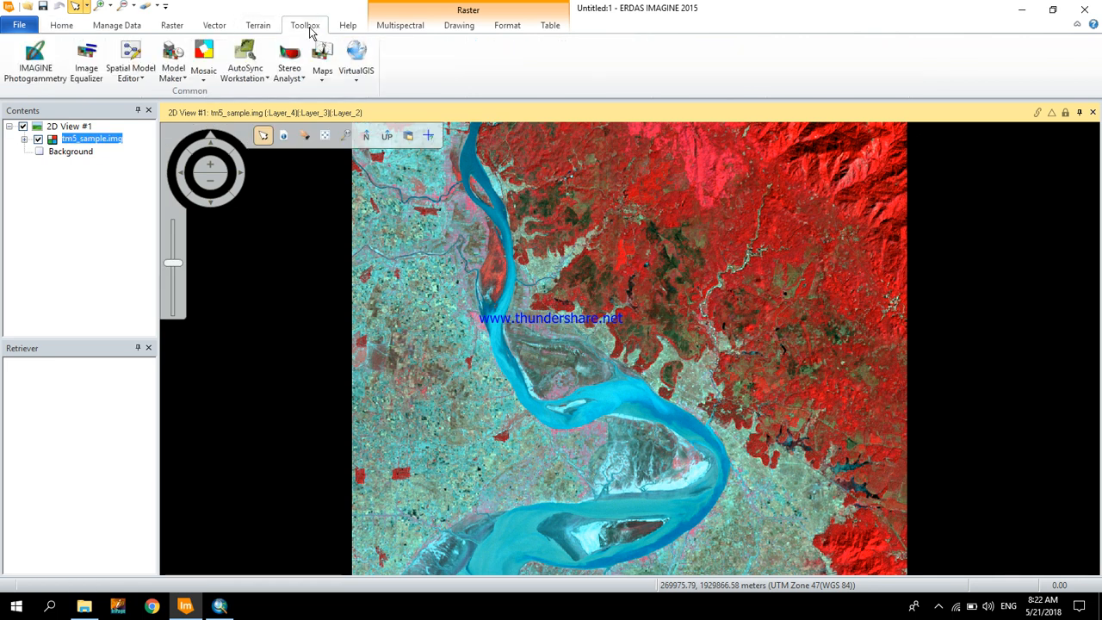
click(176, 57)
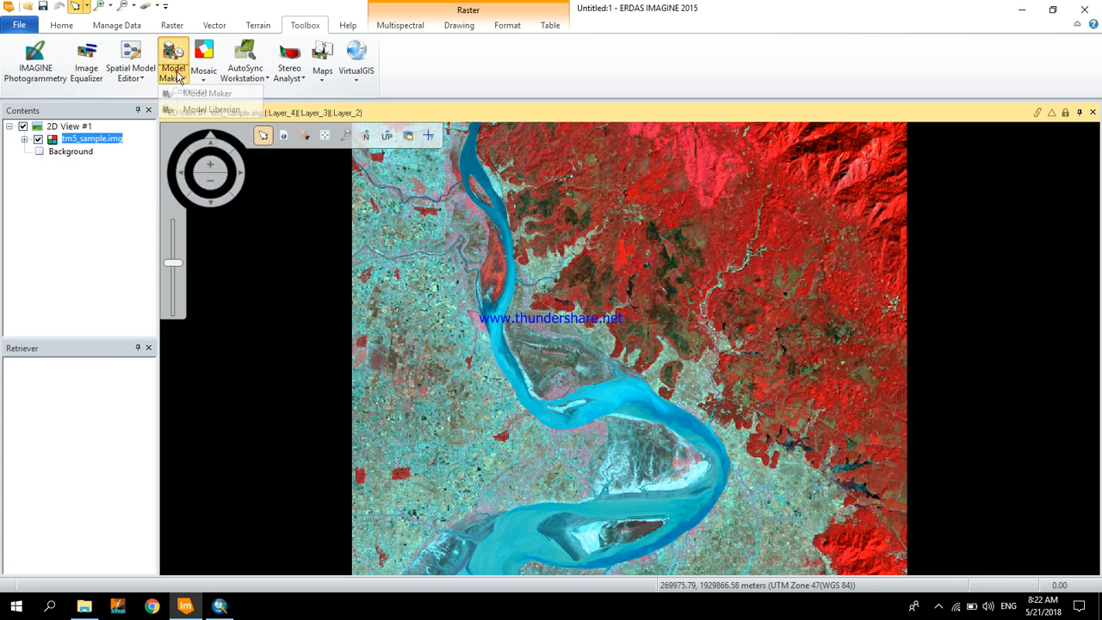
click(223, 97)
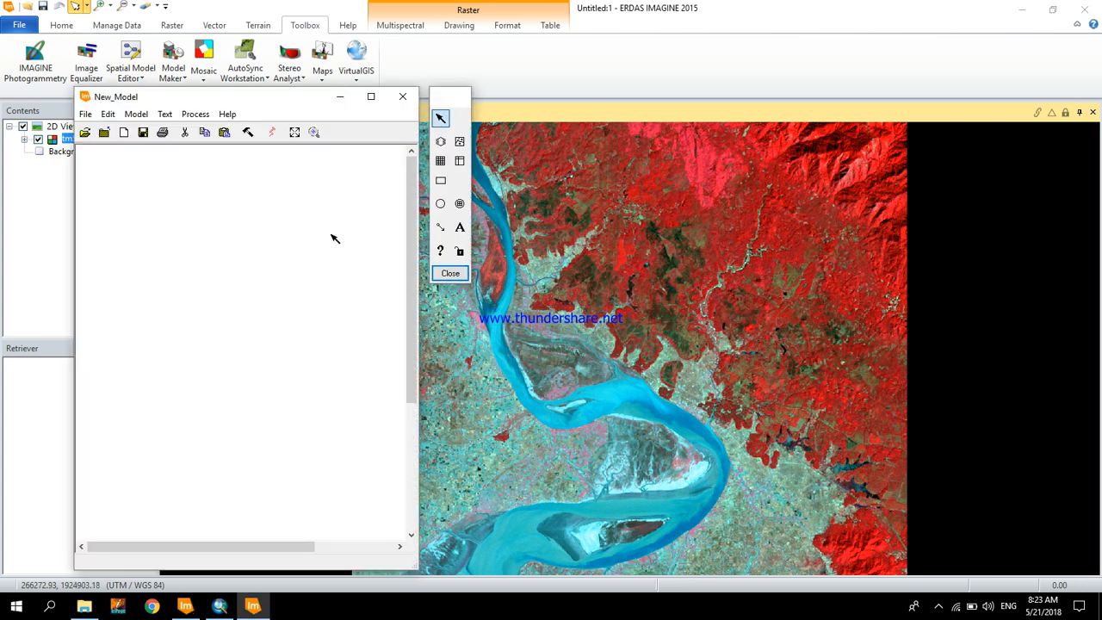
- Load the existing graphical model Landsat_Temperature.gmd from the TM5_SurfaceTemp folder on drive D
click(84, 134)
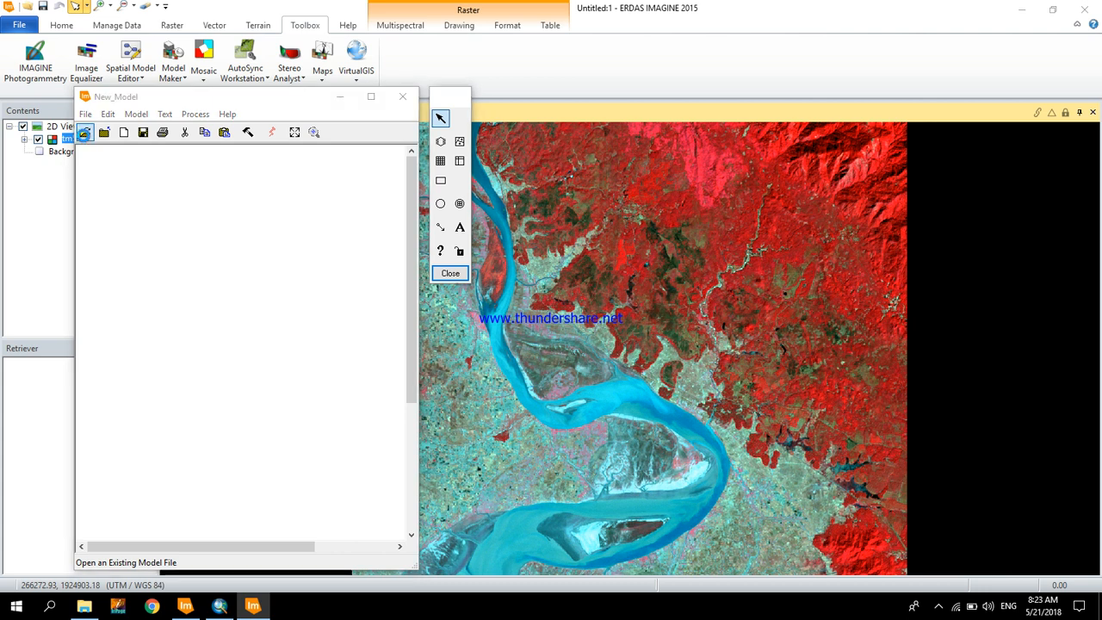
click(282, 249)
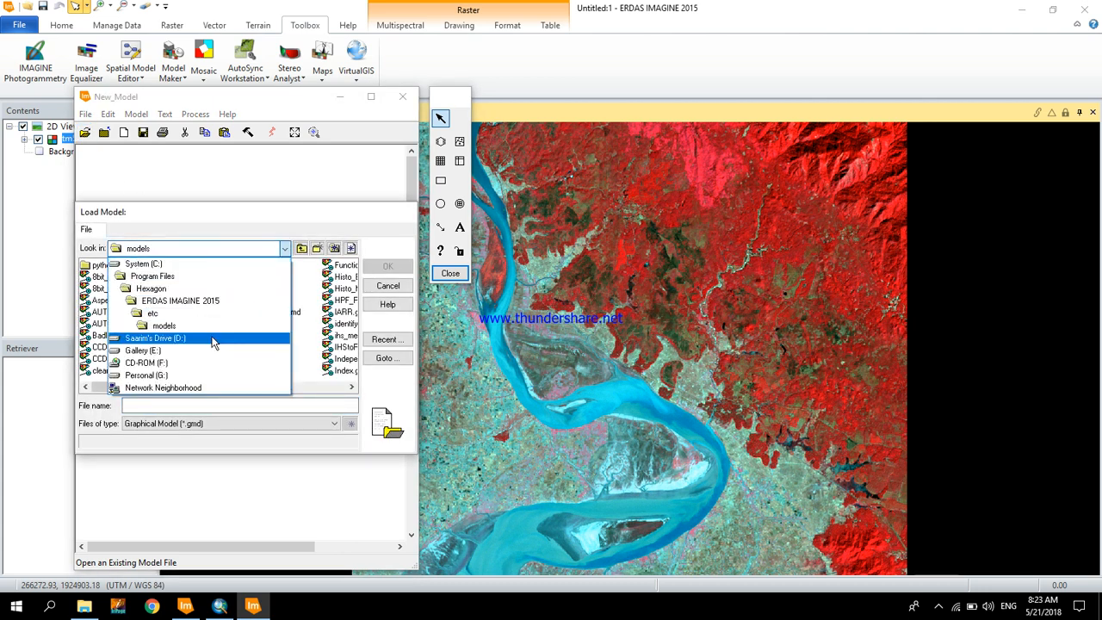
click(213, 339)
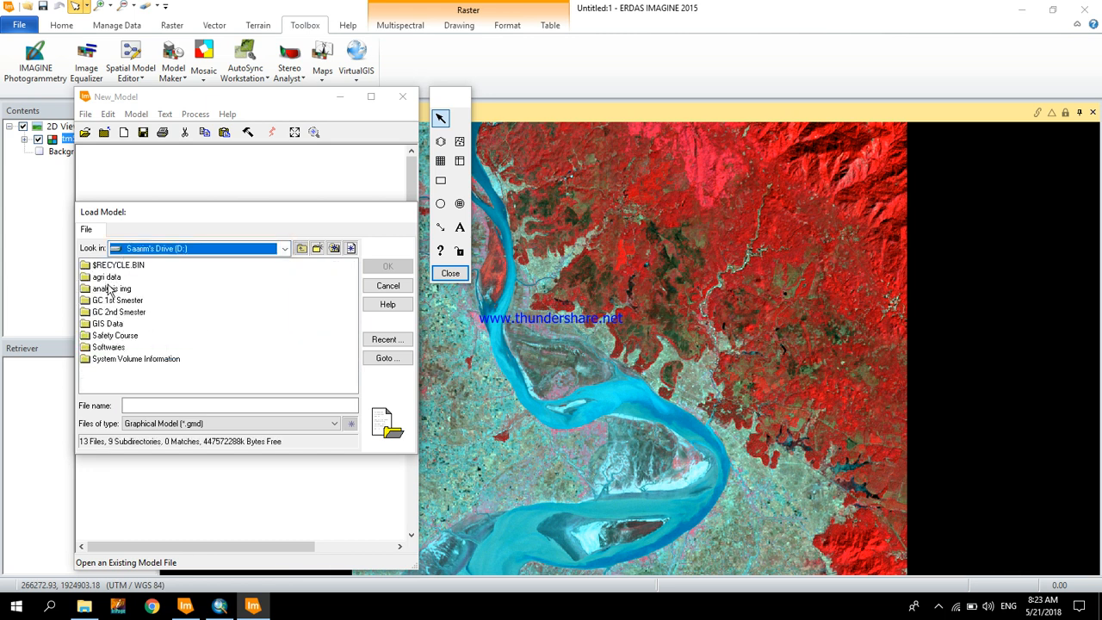
double_click(129, 310)
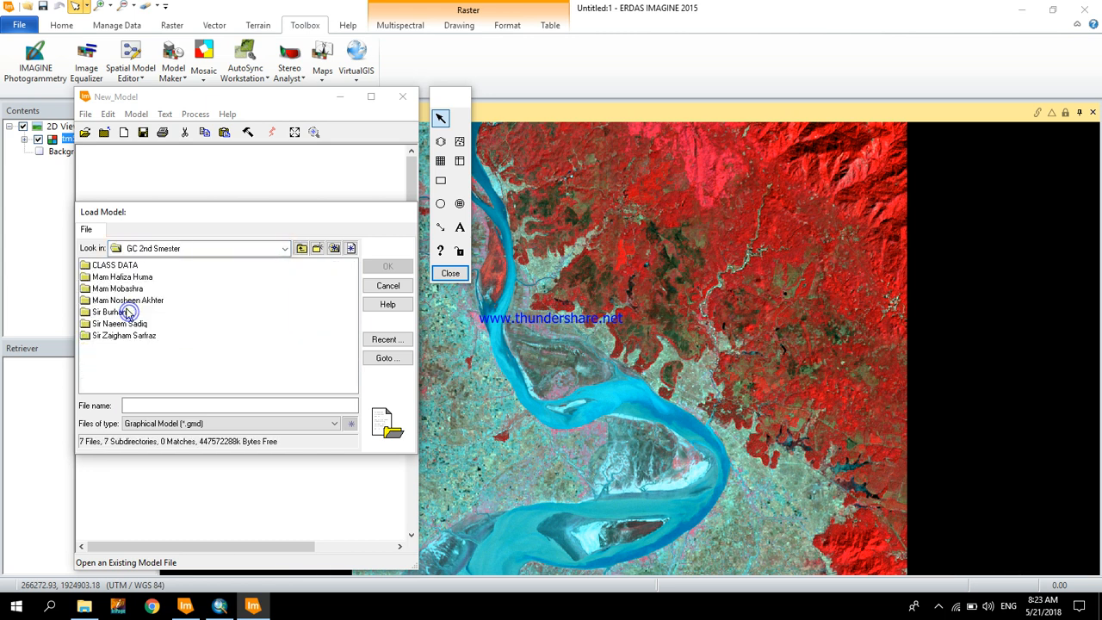
click(112, 266)
double_click(115, 278)
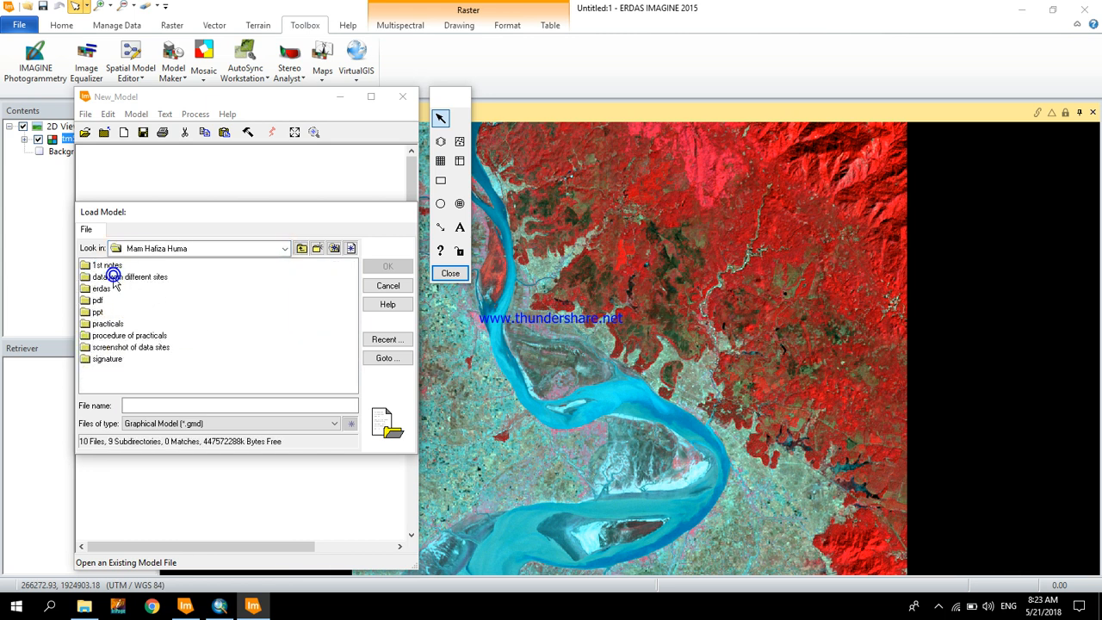
double_click(99, 300)
click(121, 324)
double_click(120, 327)
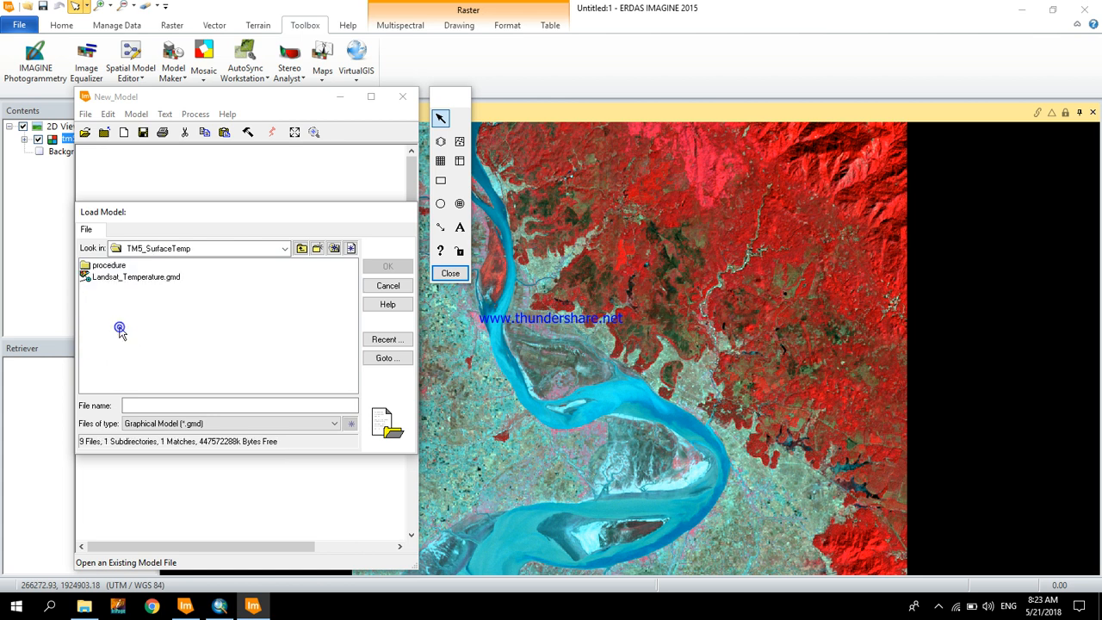
click(121, 280)
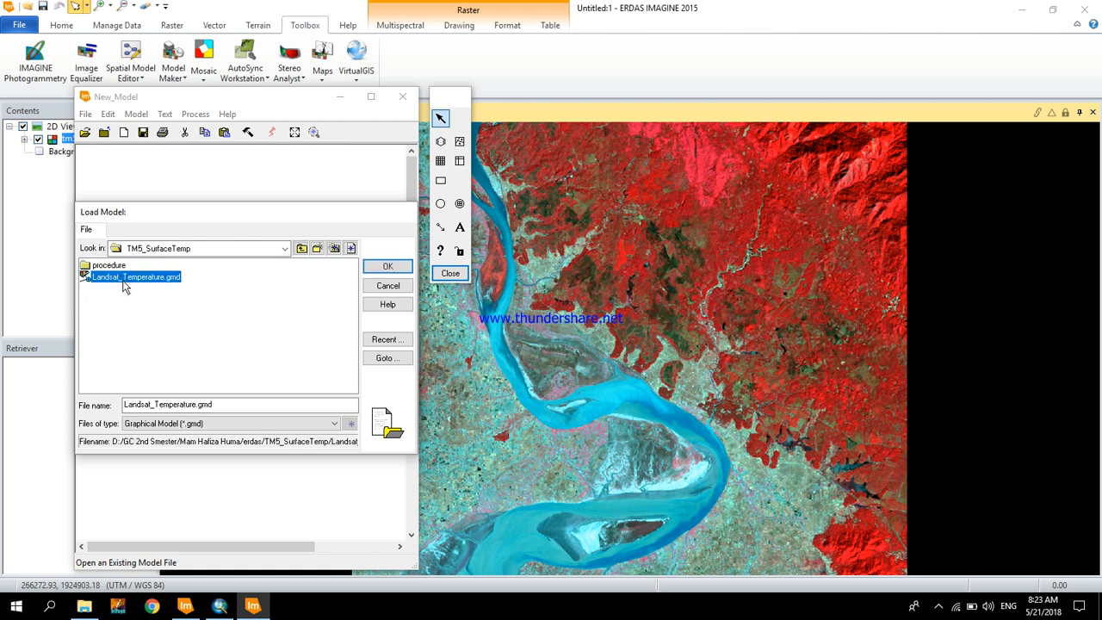
click(376, 270)
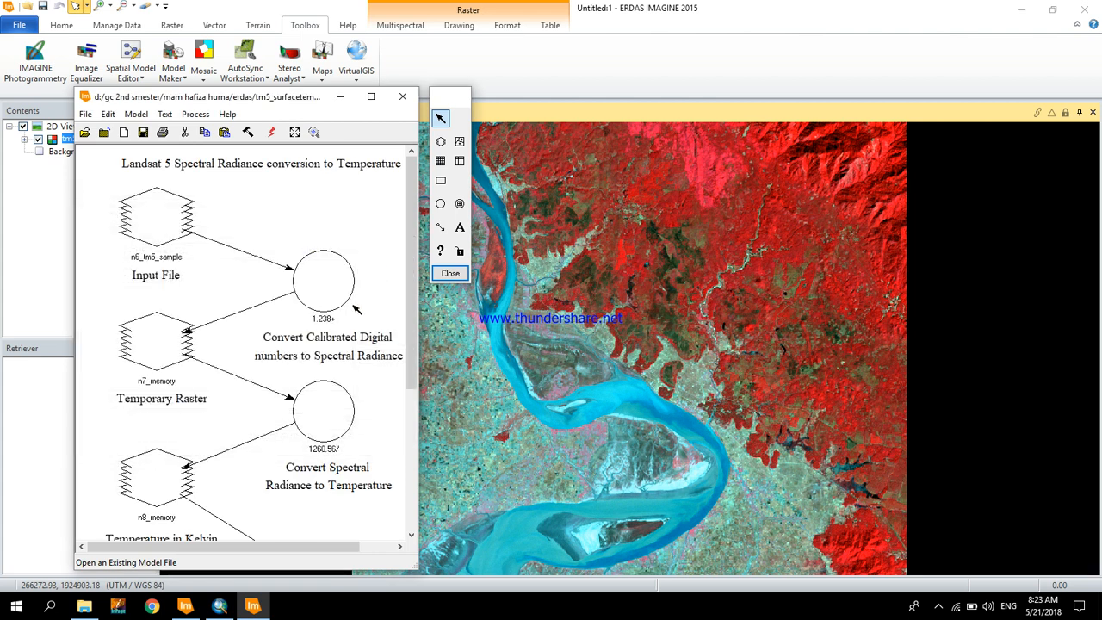
- Assign tm5_sample.img from the tm5_surfacetemp folder as the model's Input File raster
double_click(172, 217)
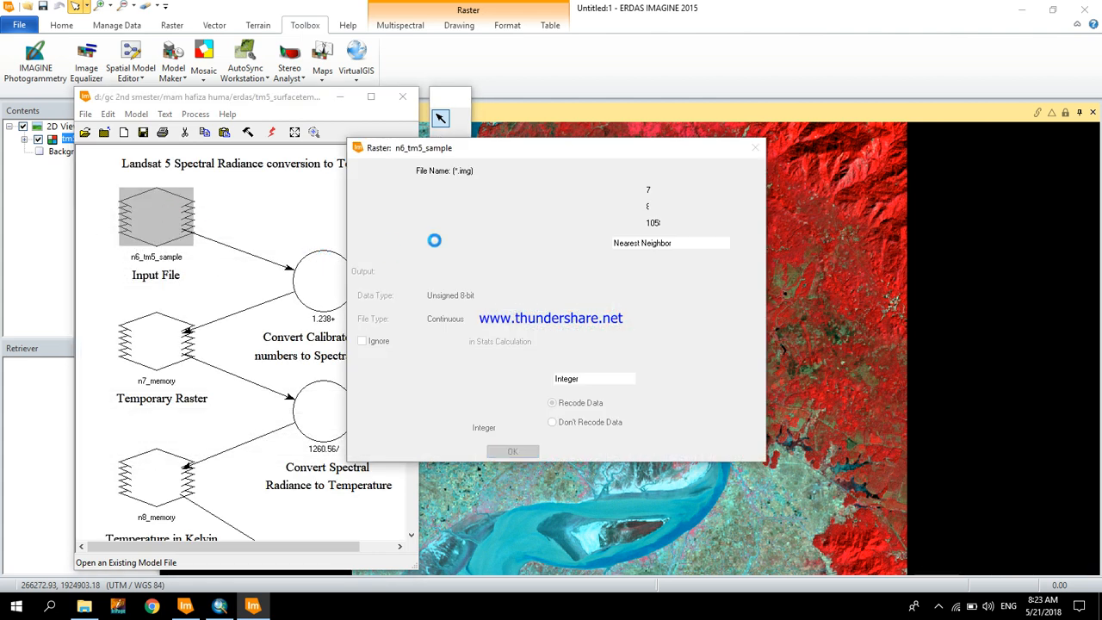
click(512, 189)
click(513, 188)
click(528, 188)
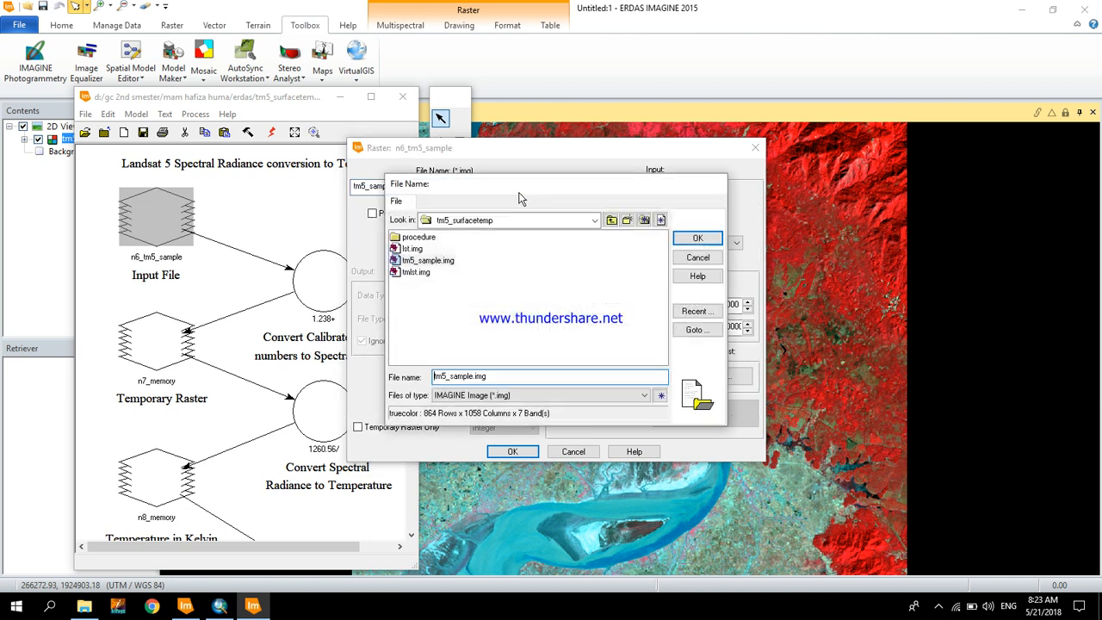
click(428, 260)
click(697, 238)
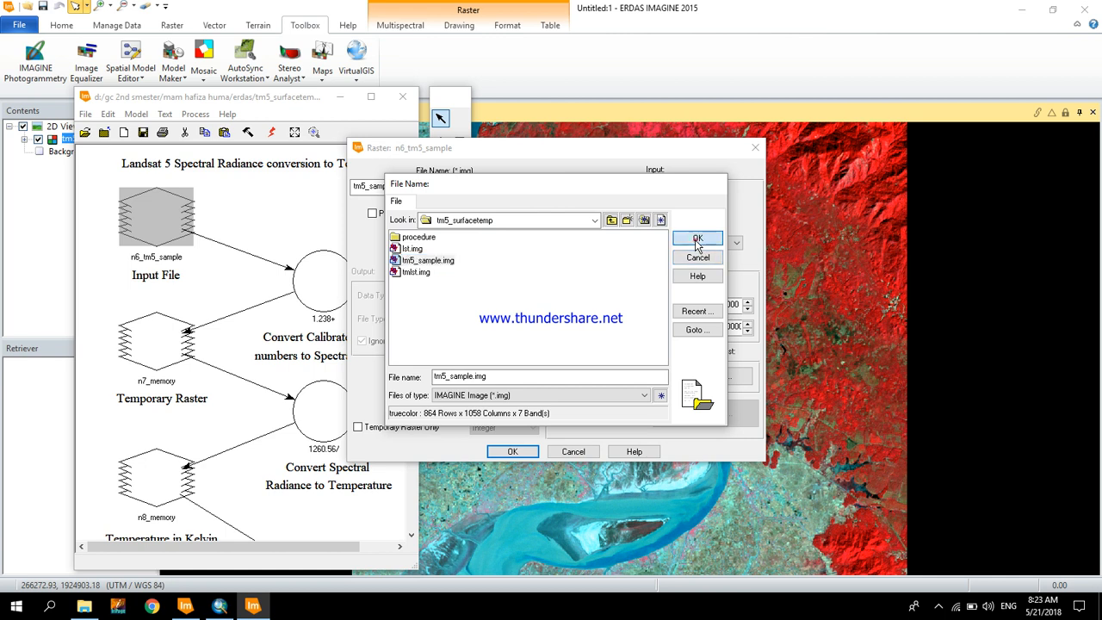
click(513, 452)
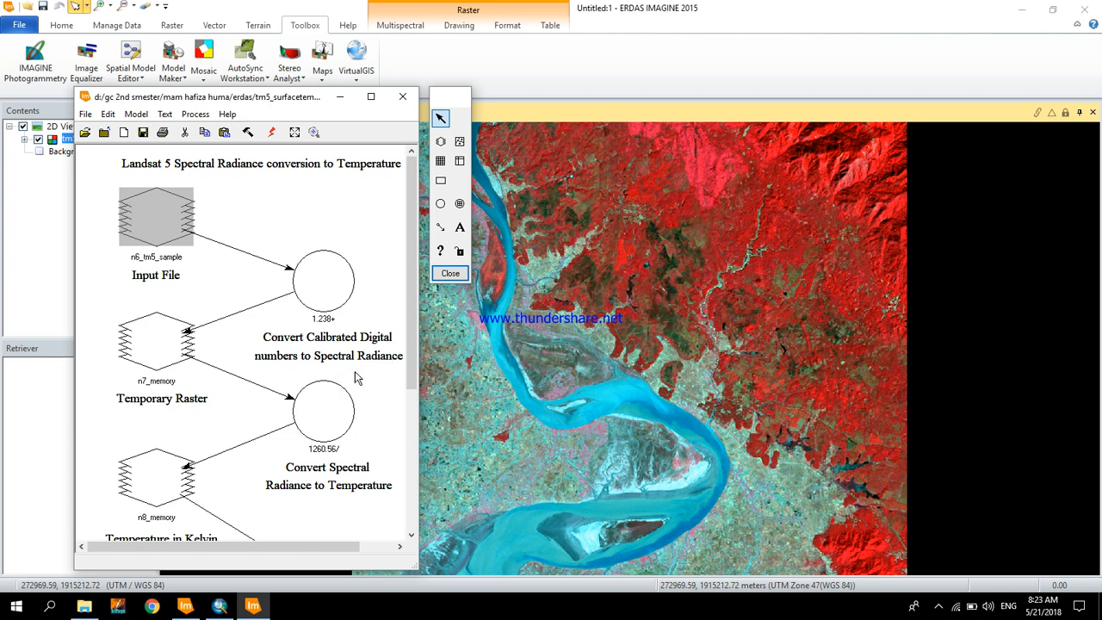
- Review the definitions of the model's three functions: spectral radiance conversion, temperature conversion and Kelvin-to-Celsius subtraction
double_click(323, 277)
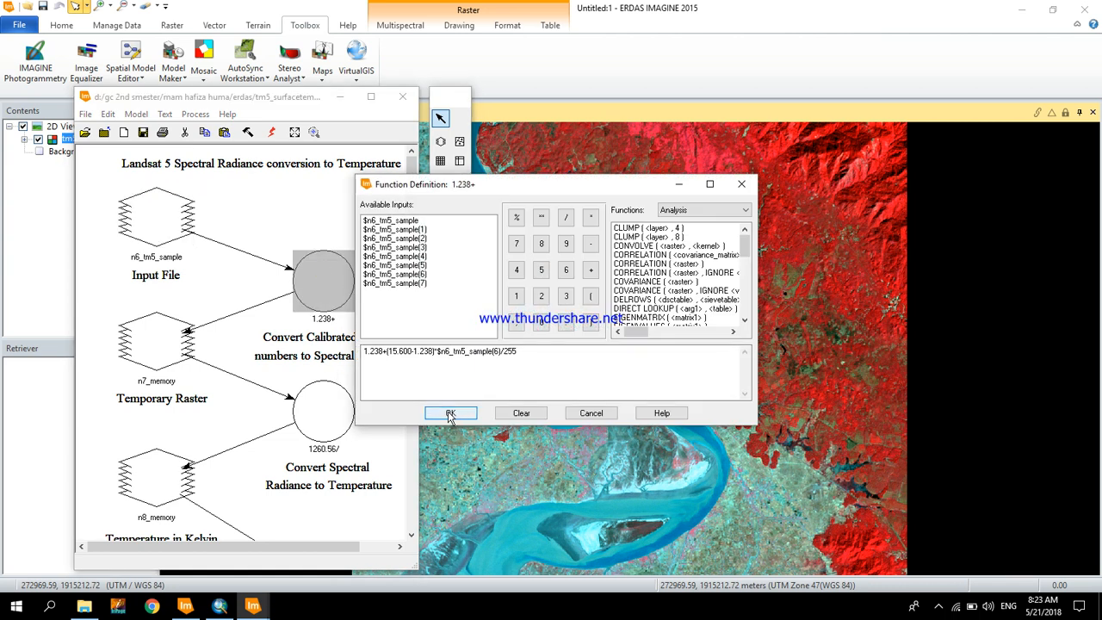
click(450, 414)
double_click(338, 411)
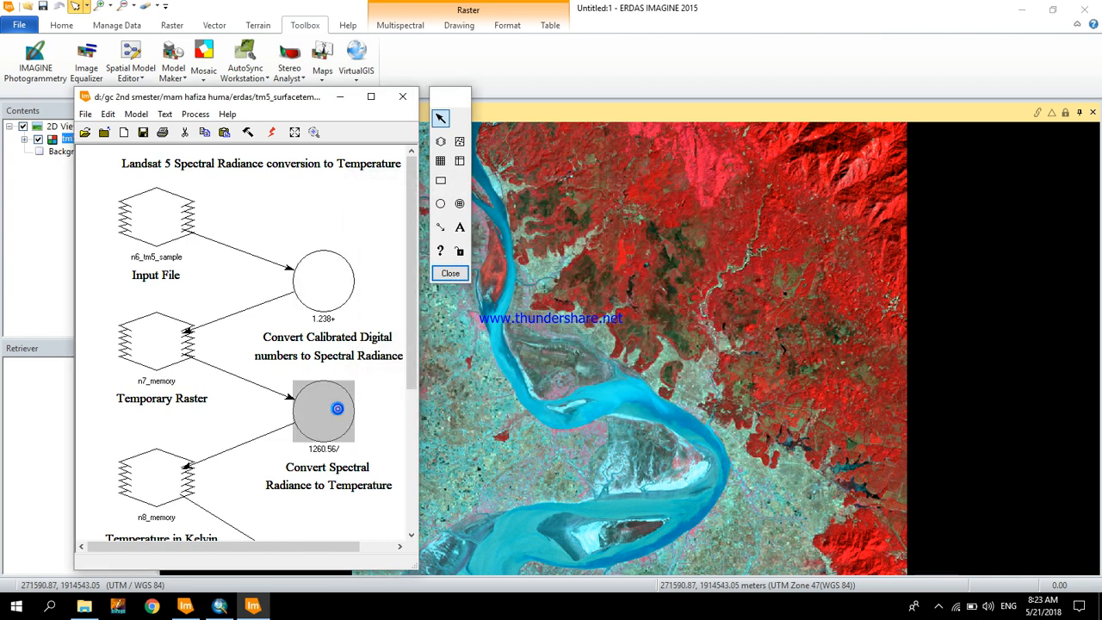
click(450, 413)
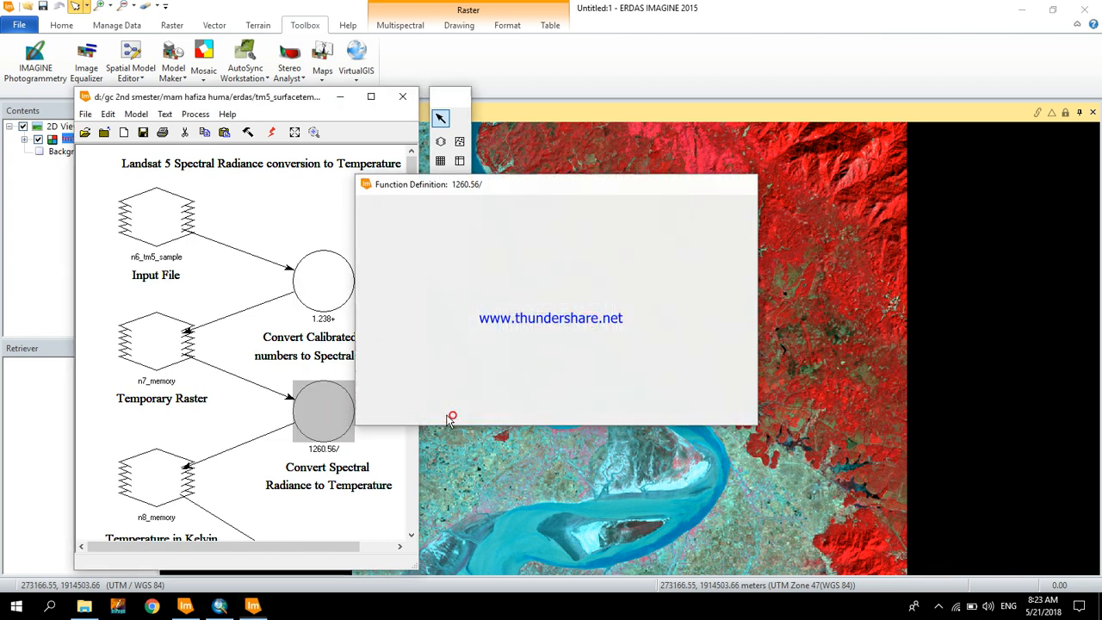
scroll(382, 403, down, 4)
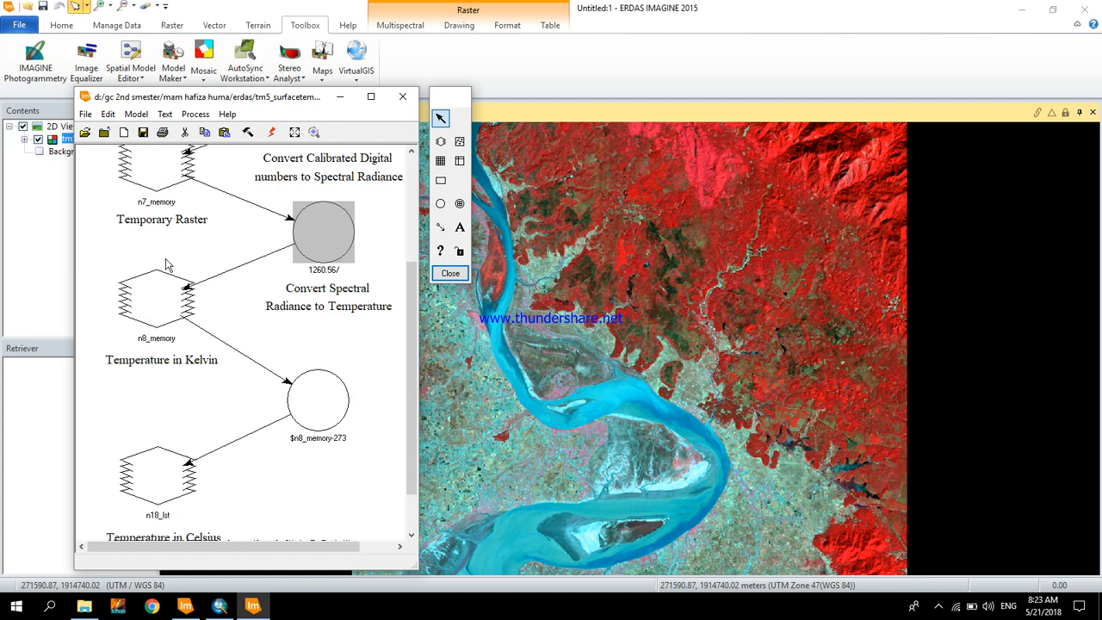
double_click(338, 411)
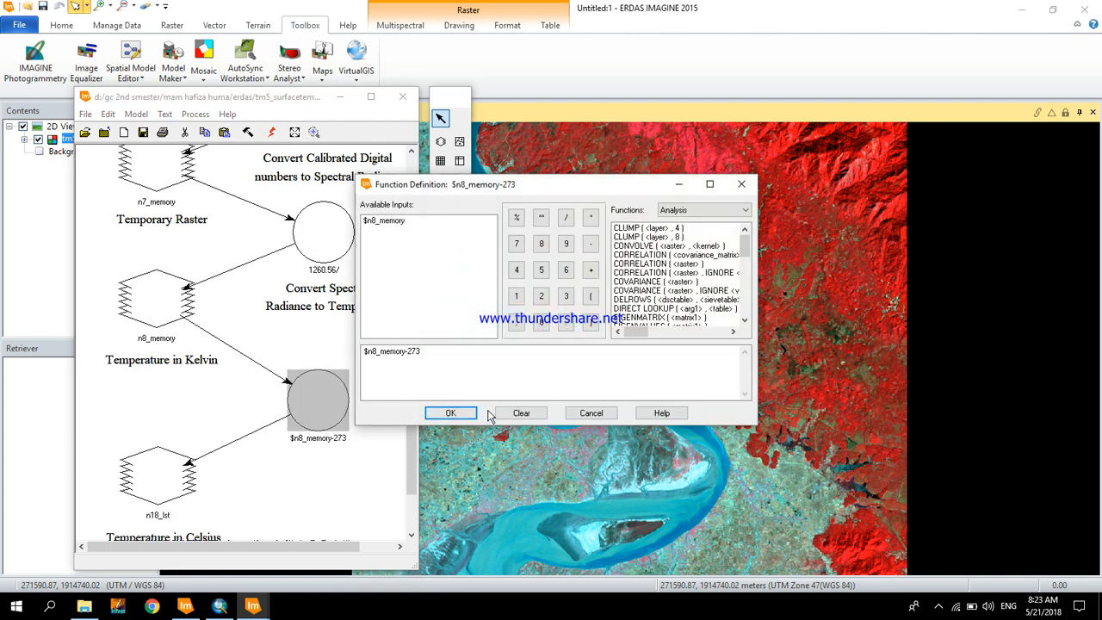
click(450, 414)
- Set the Temperature in Celsius output raster to lst.img on the Personal (G:) drive
scroll(198, 468, down, 1)
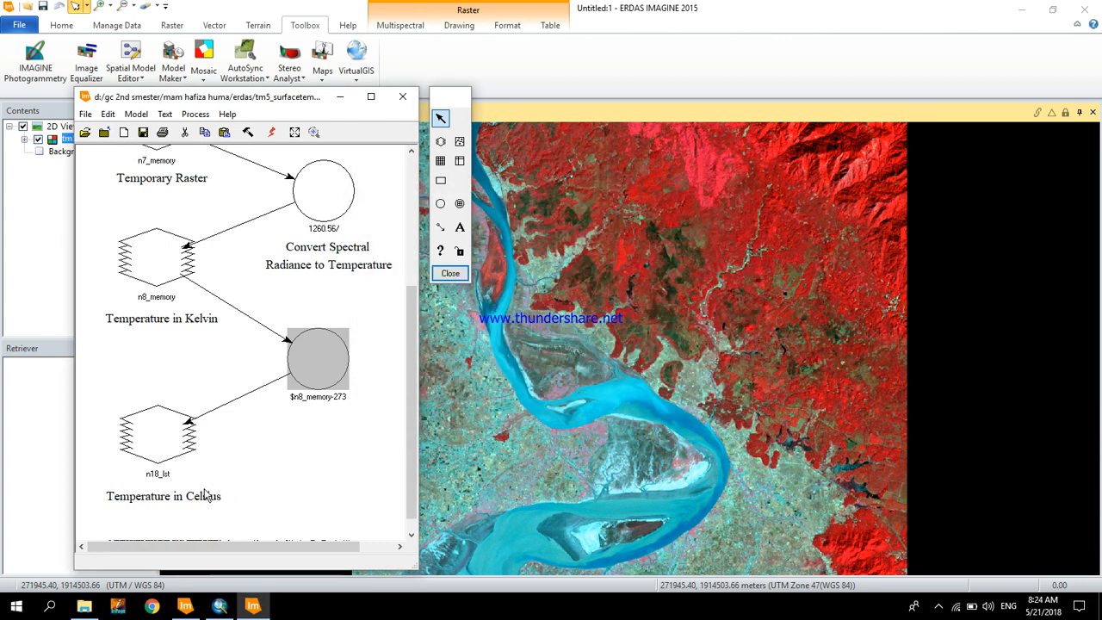
double_click(168, 438)
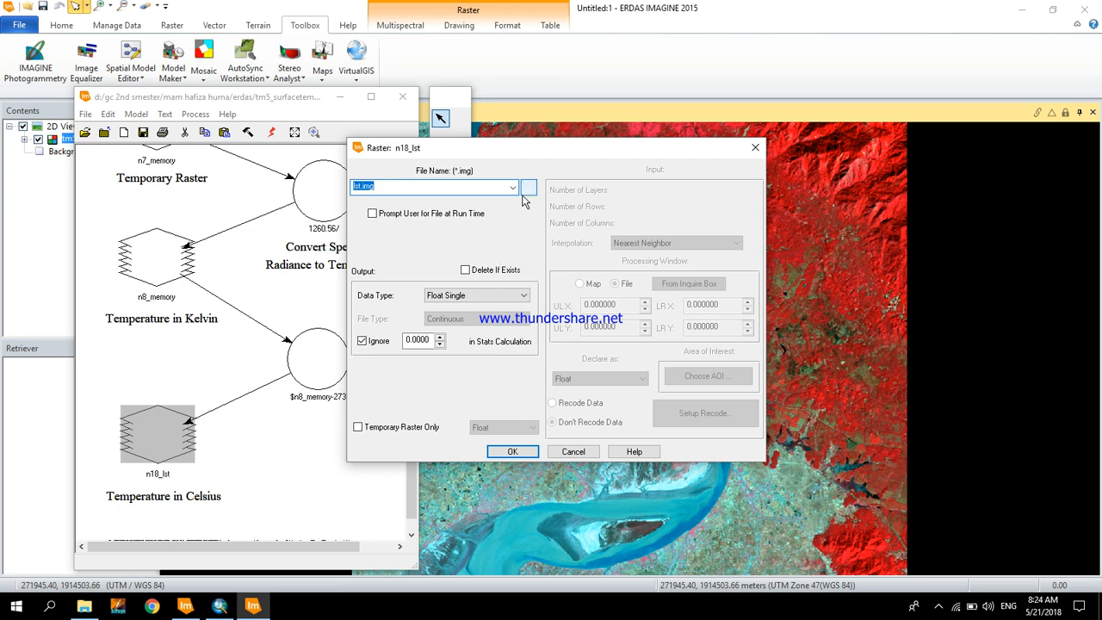
click(528, 188)
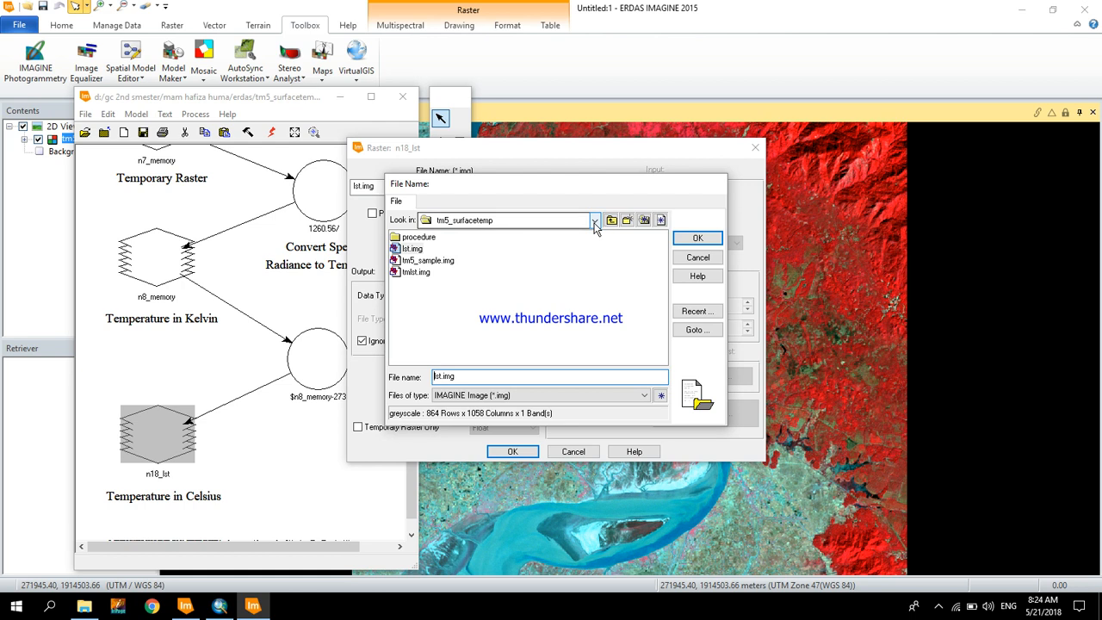
click(595, 220)
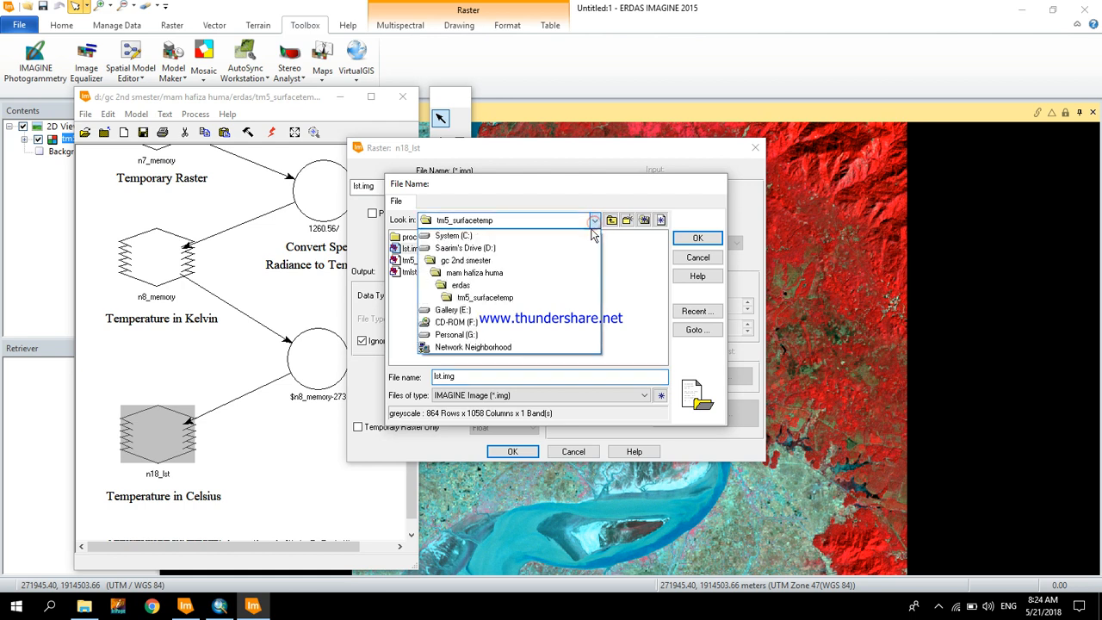
click(531, 335)
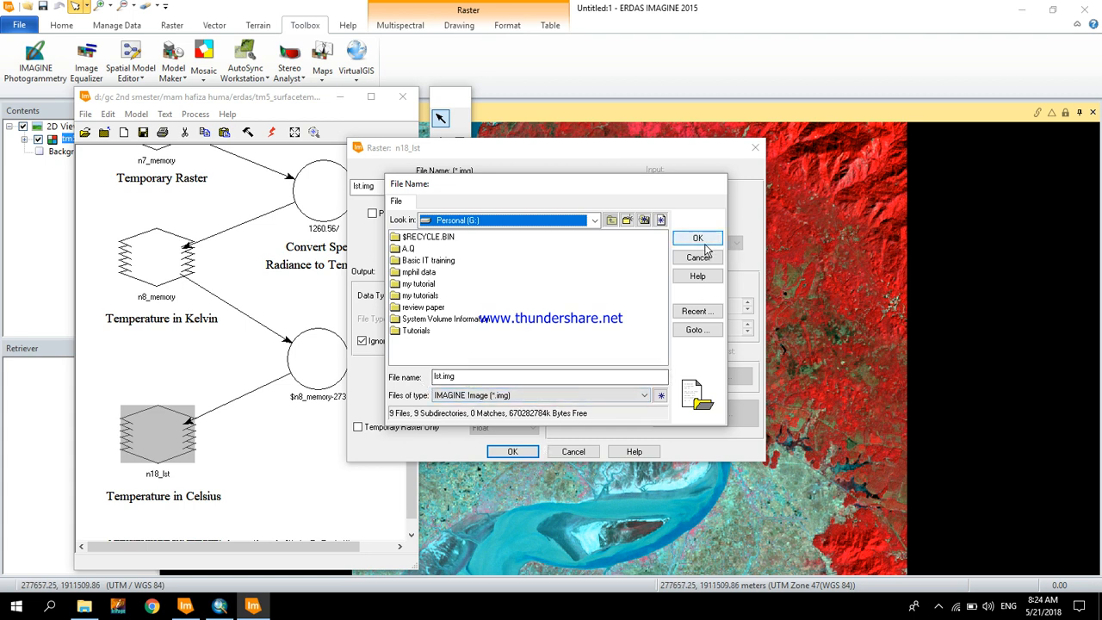
click(703, 243)
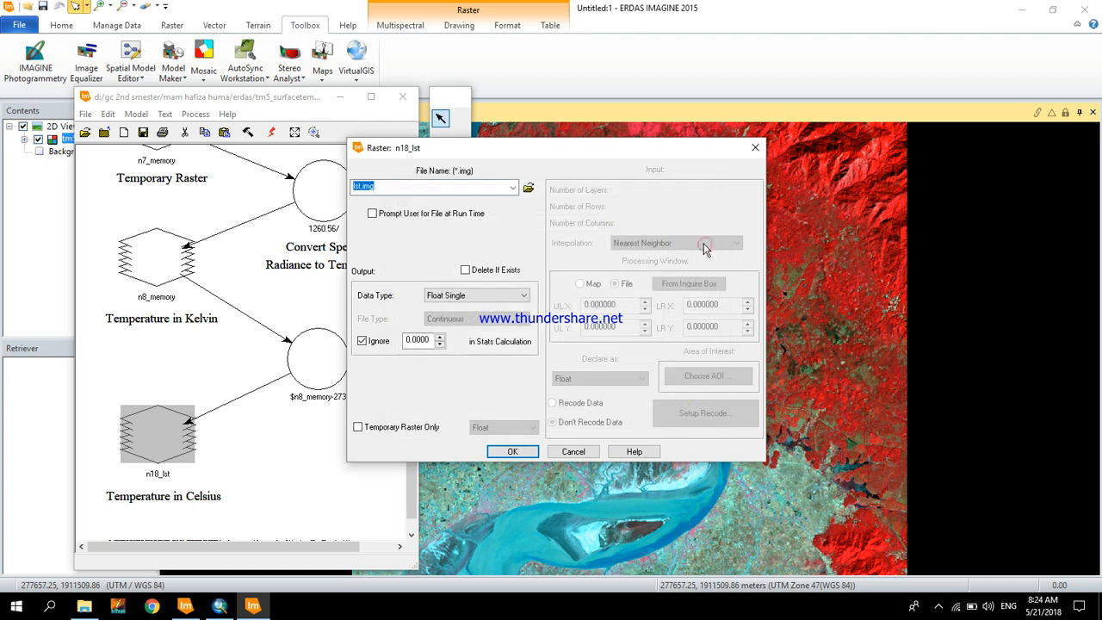
click(499, 456)
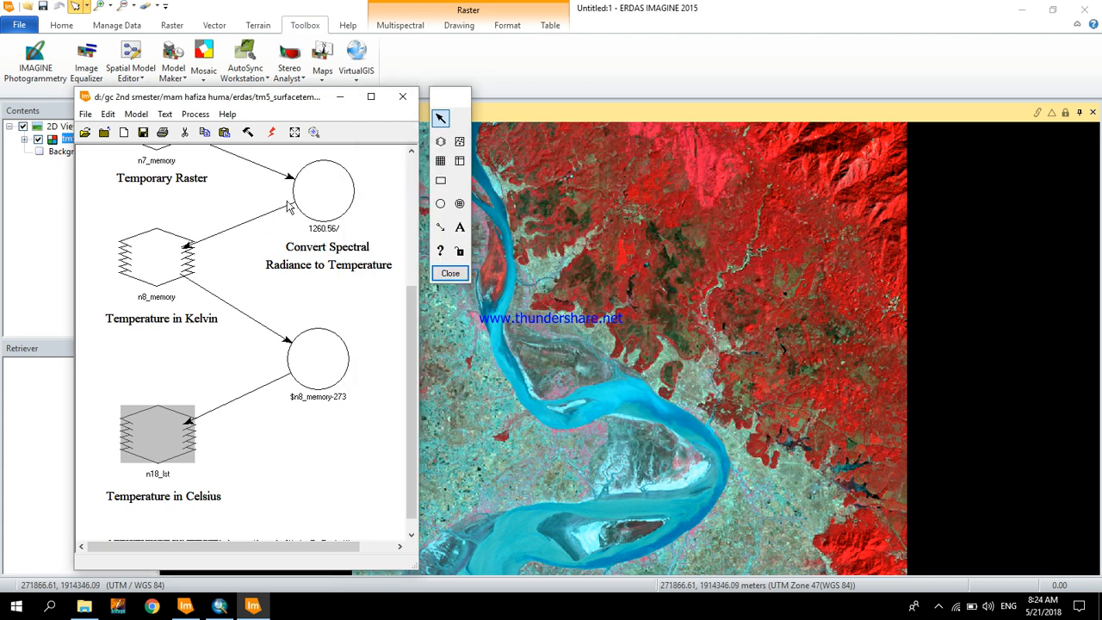
- Execute the surface temperature model, close the process list when it is done, and close the model window
click(272, 145)
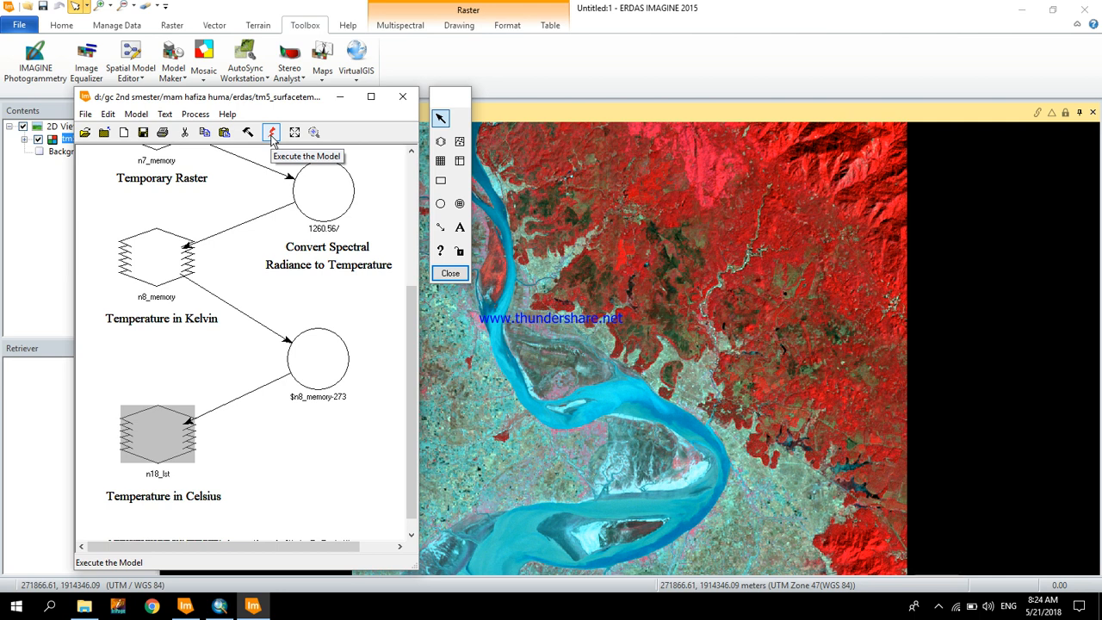
click(272, 133)
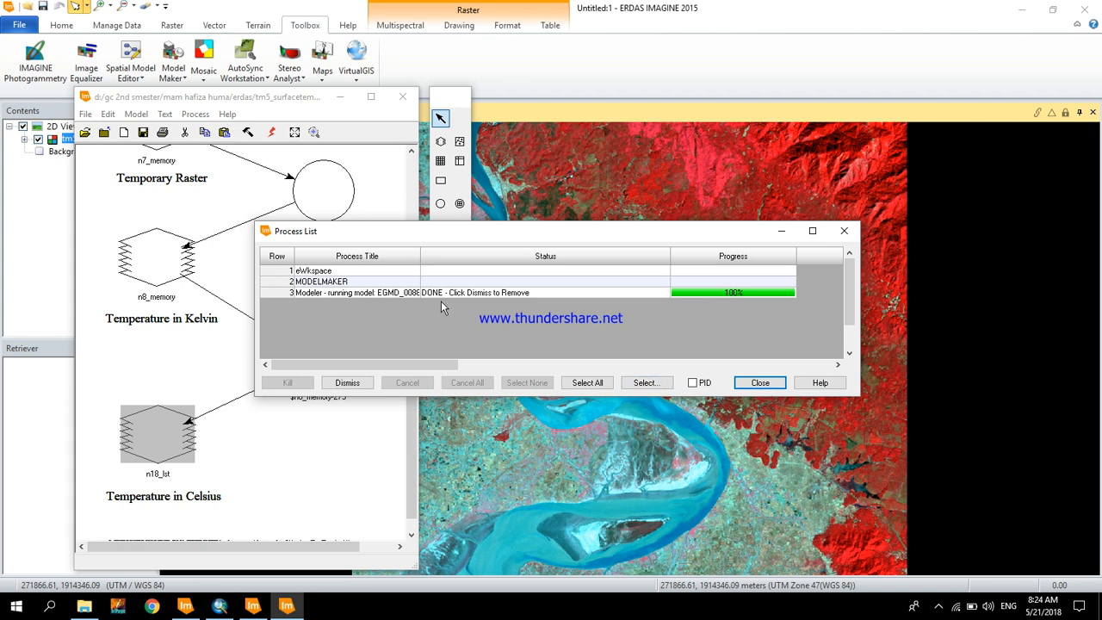
click(770, 385)
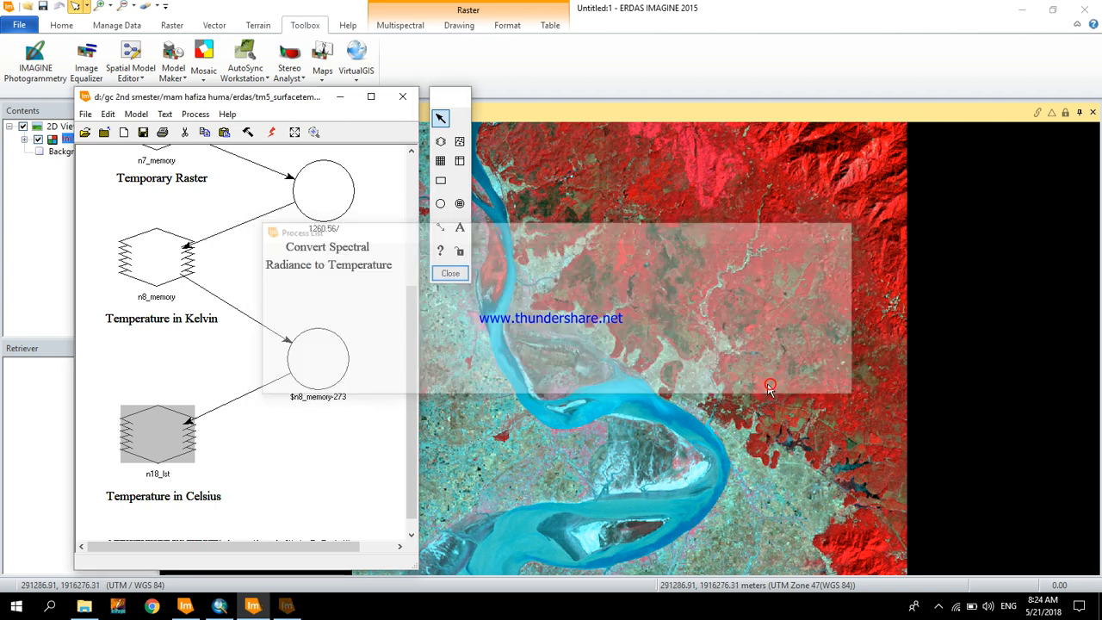
click(404, 97)
click(593, 360)
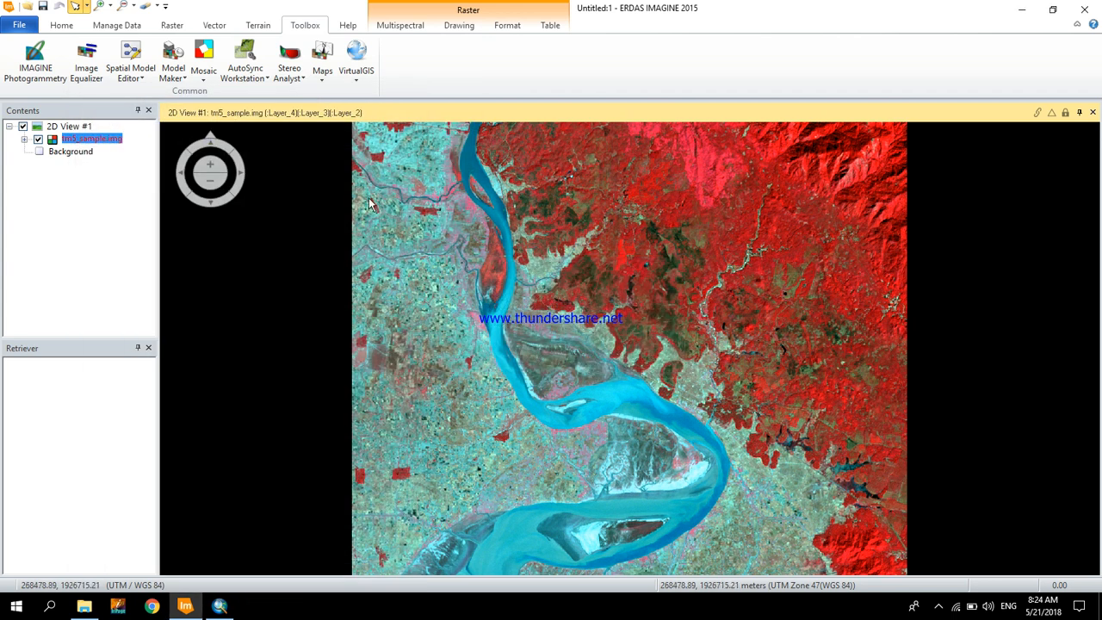
- Create a second 2D view and load the raster lst.img from the Personal (G:) drive into it
click(56, 25)
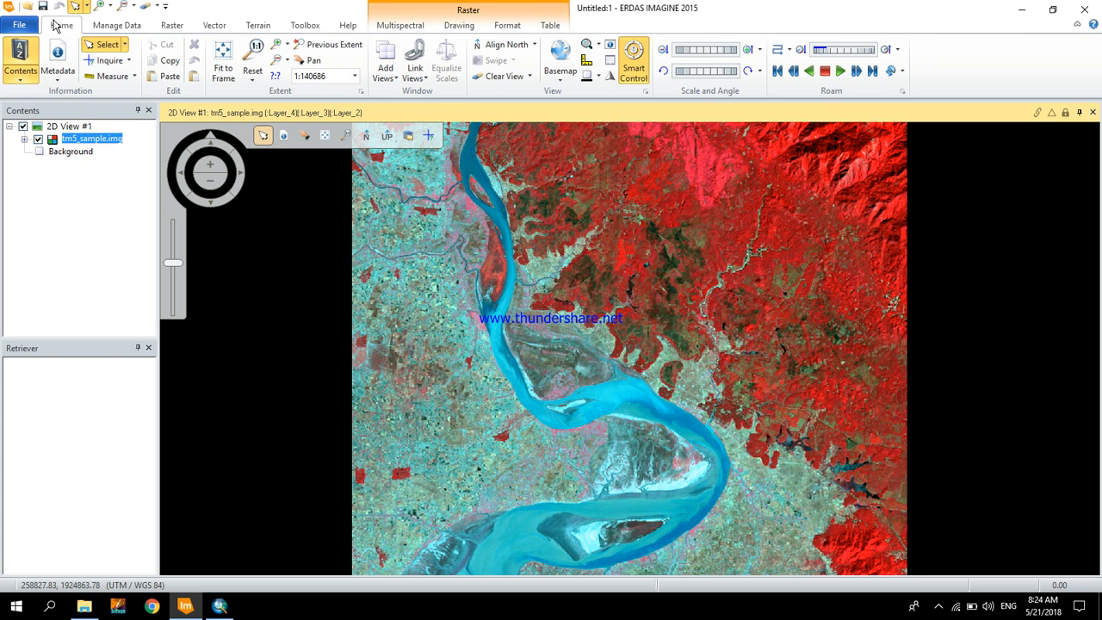
click(392, 57)
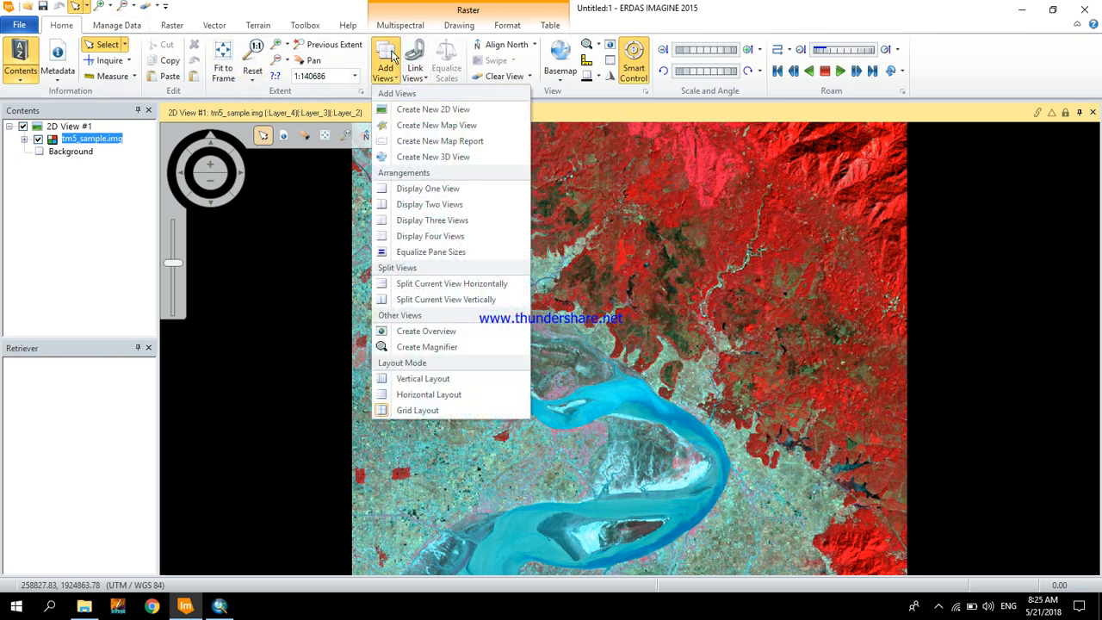
click(402, 109)
right_click(832, 437)
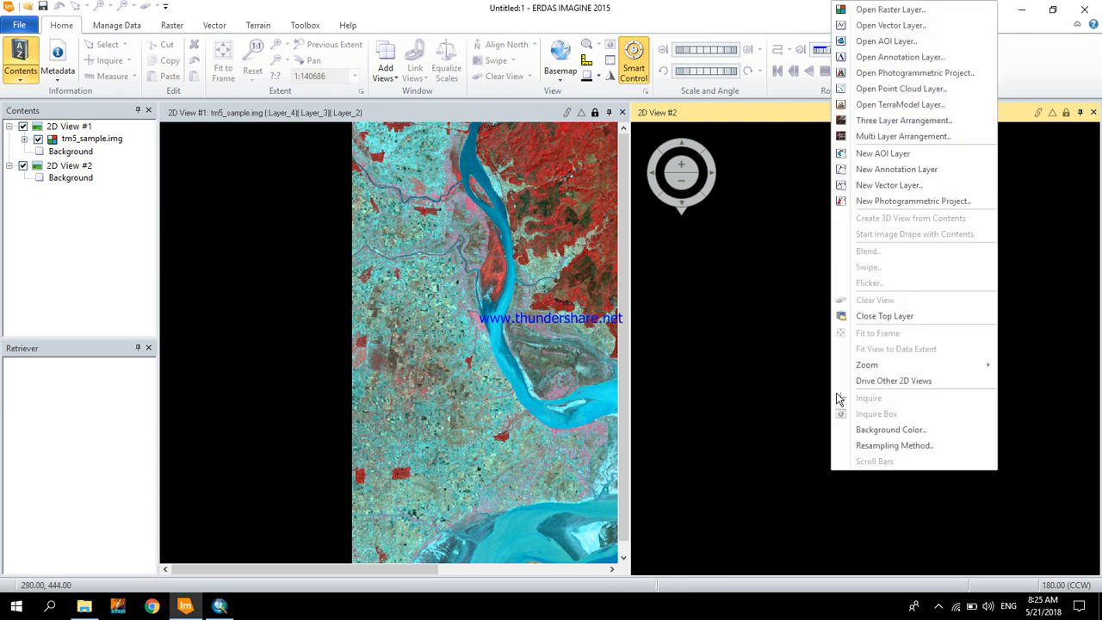
click(881, 10)
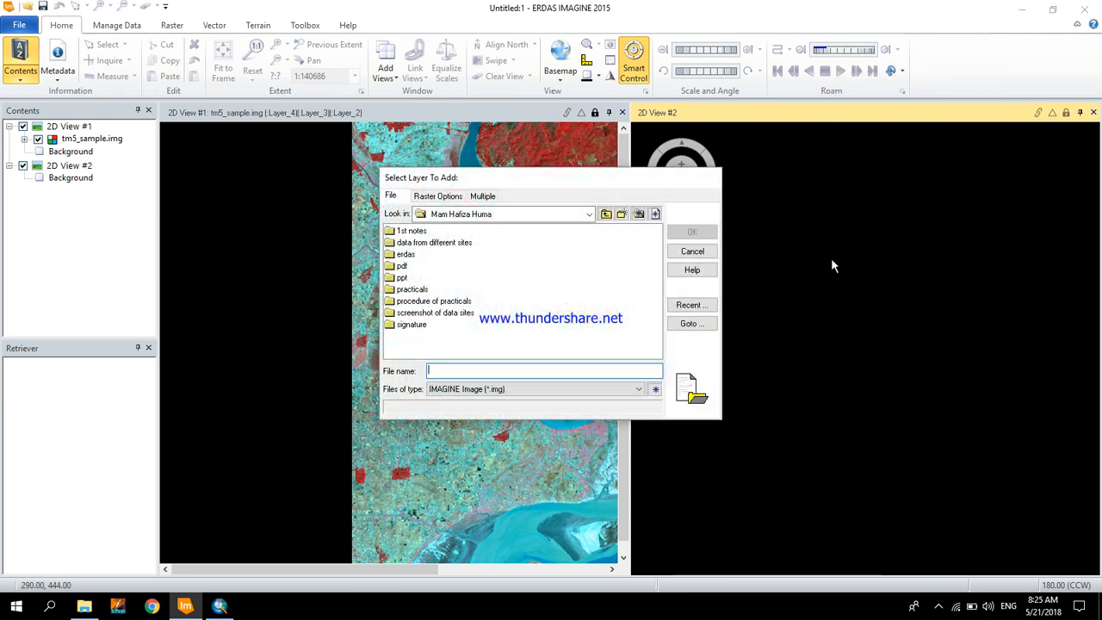
click(696, 304)
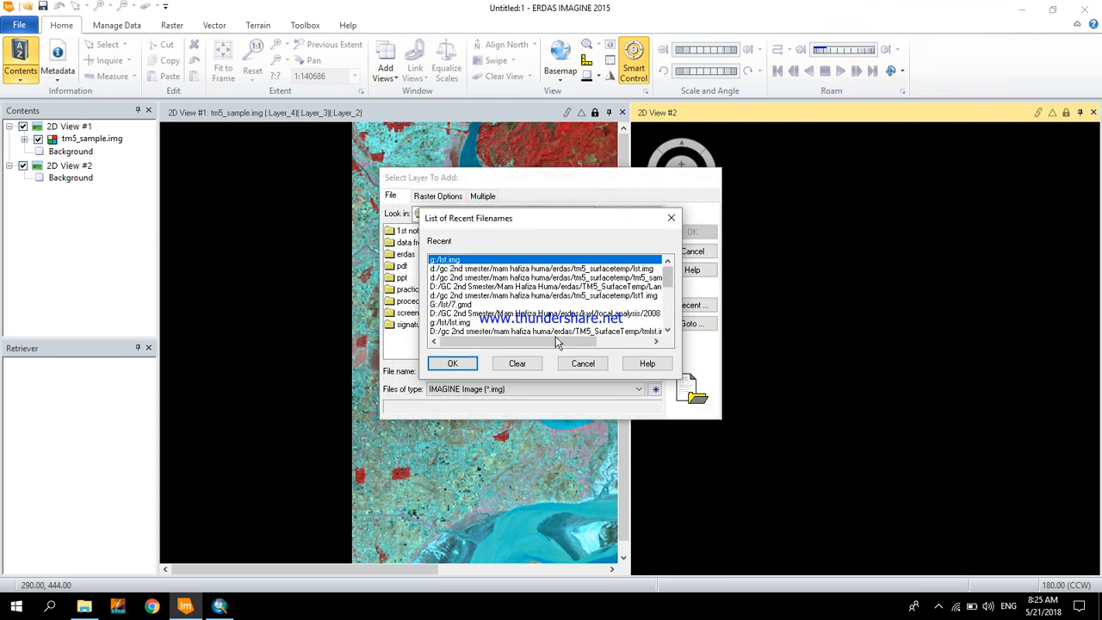
click(451, 366)
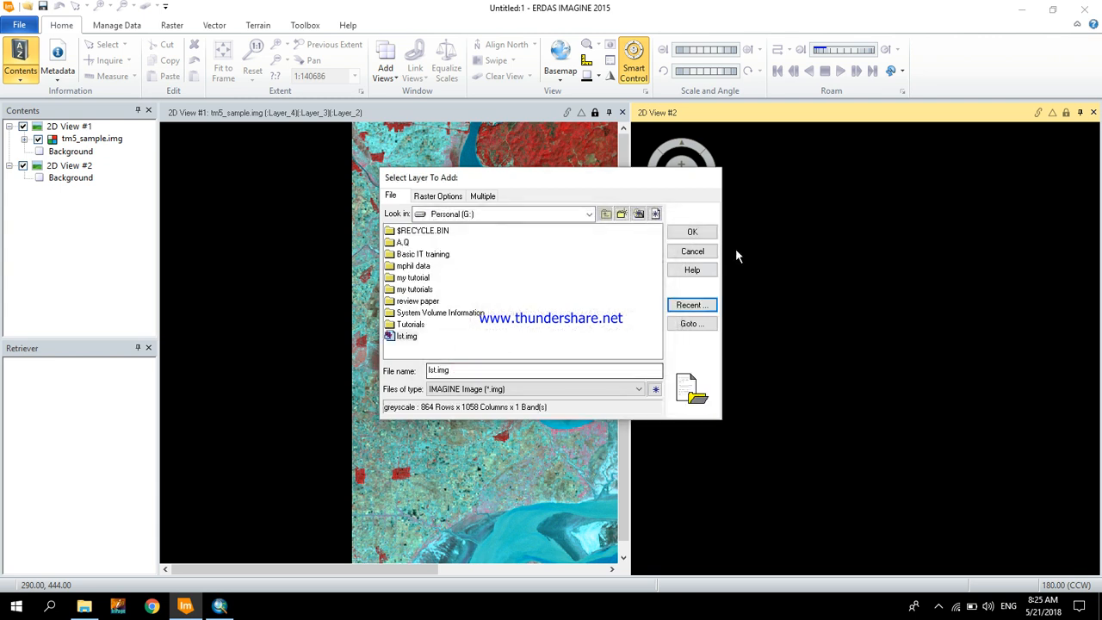
click(694, 232)
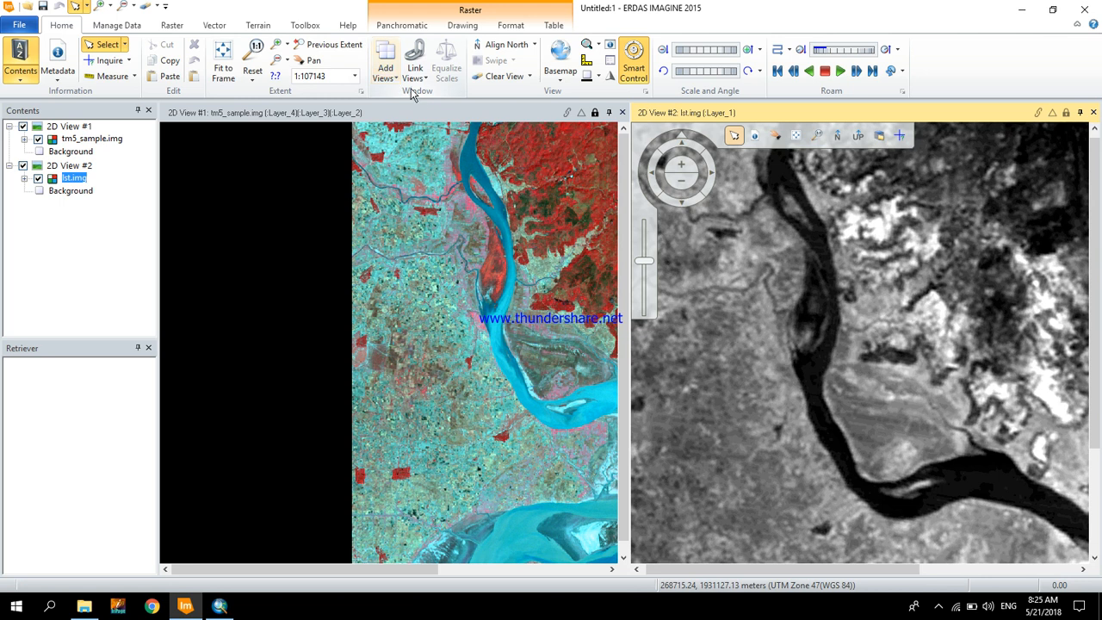
- Fit lst.img to the frame of its view and link the tm5_sample.img and lst.img views
right_click(767, 172)
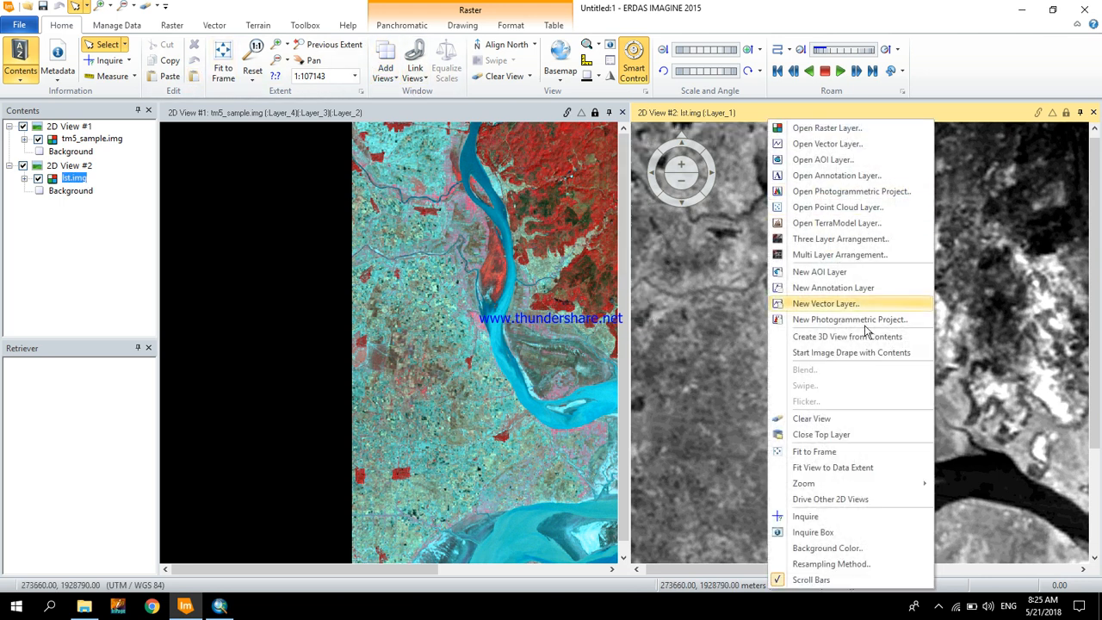
click(849, 454)
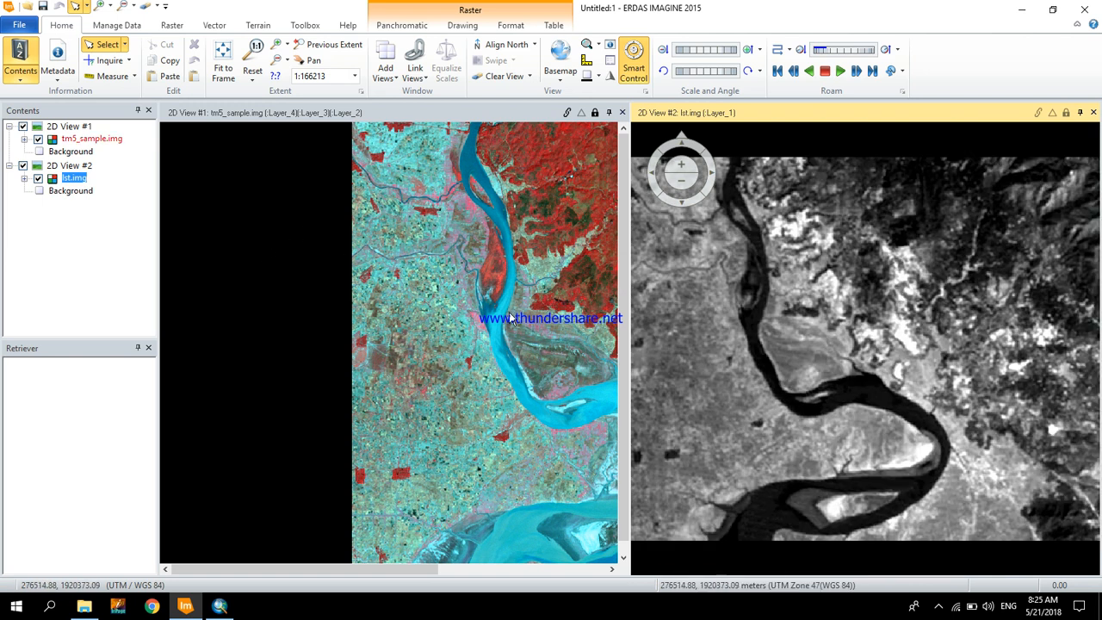
click(520, 319)
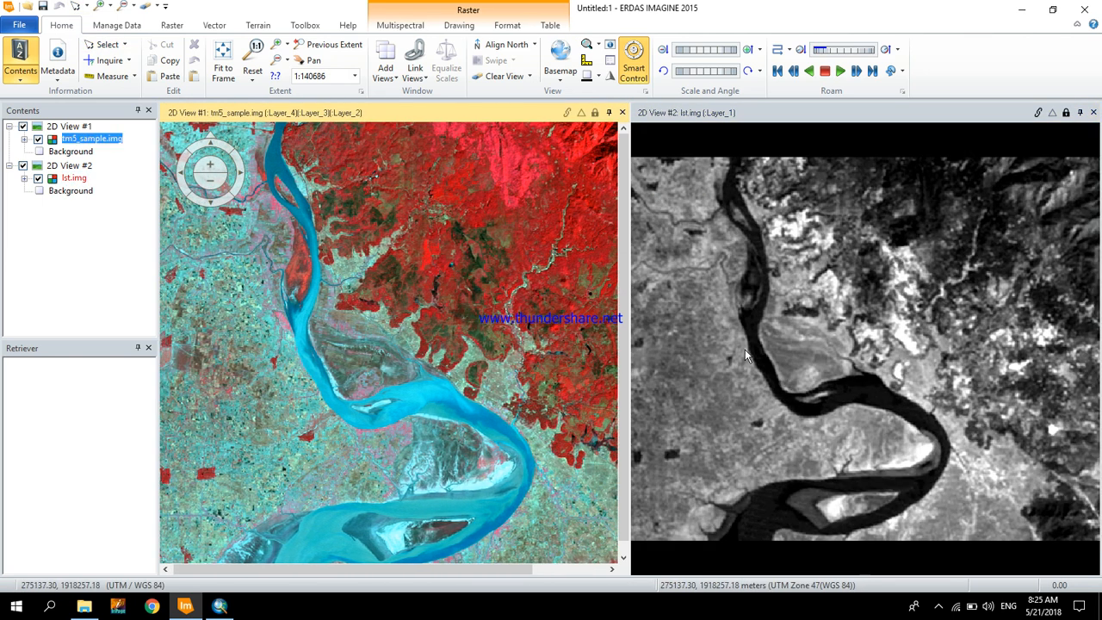
click(421, 55)
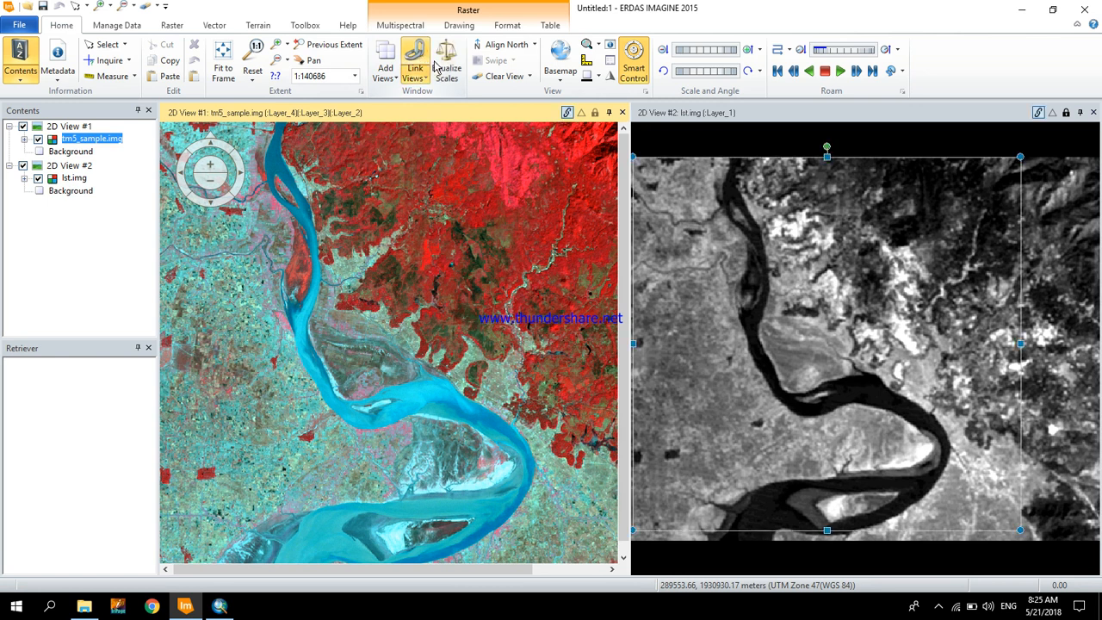
- Inquire pixel values of lst.img and tm5_sample.img at several locations with the linked crosshair, then close the cursor information
click(689, 114)
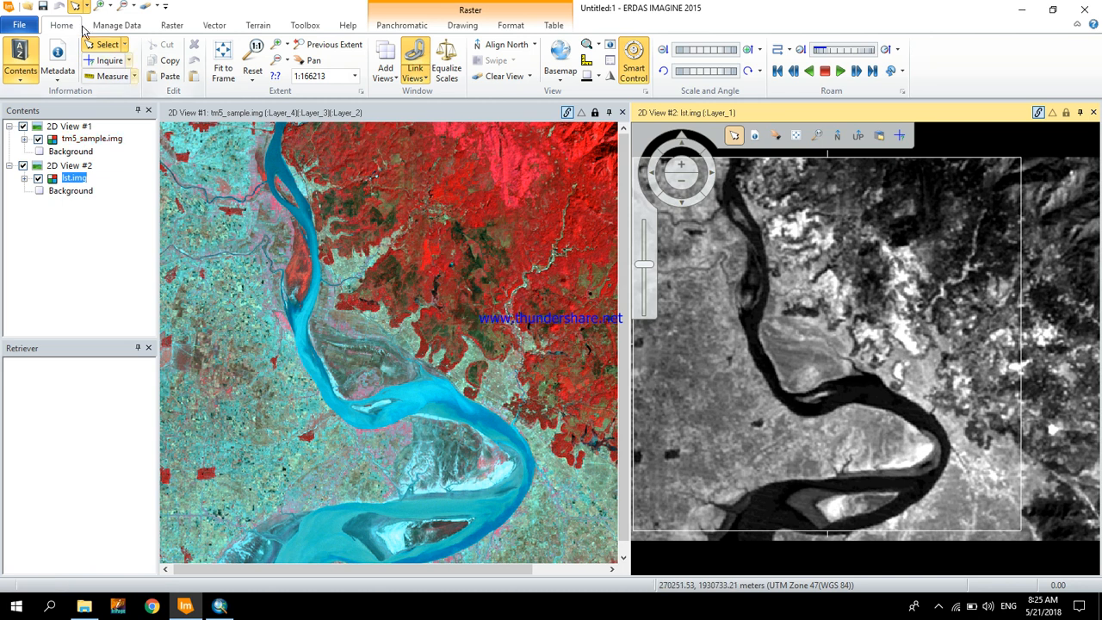
click(103, 62)
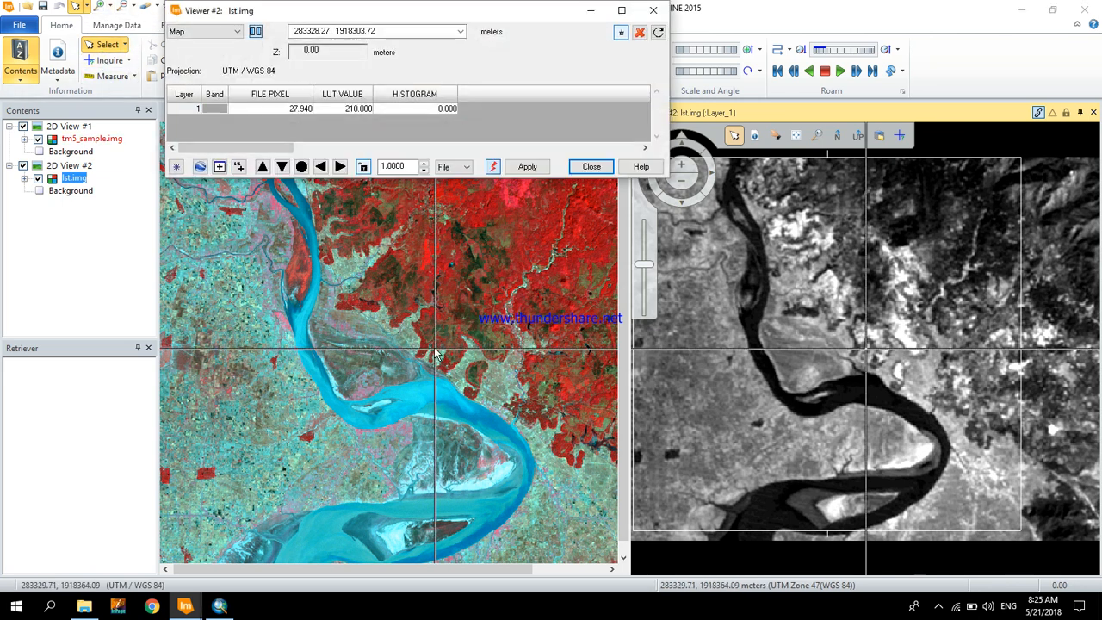
click(440, 379)
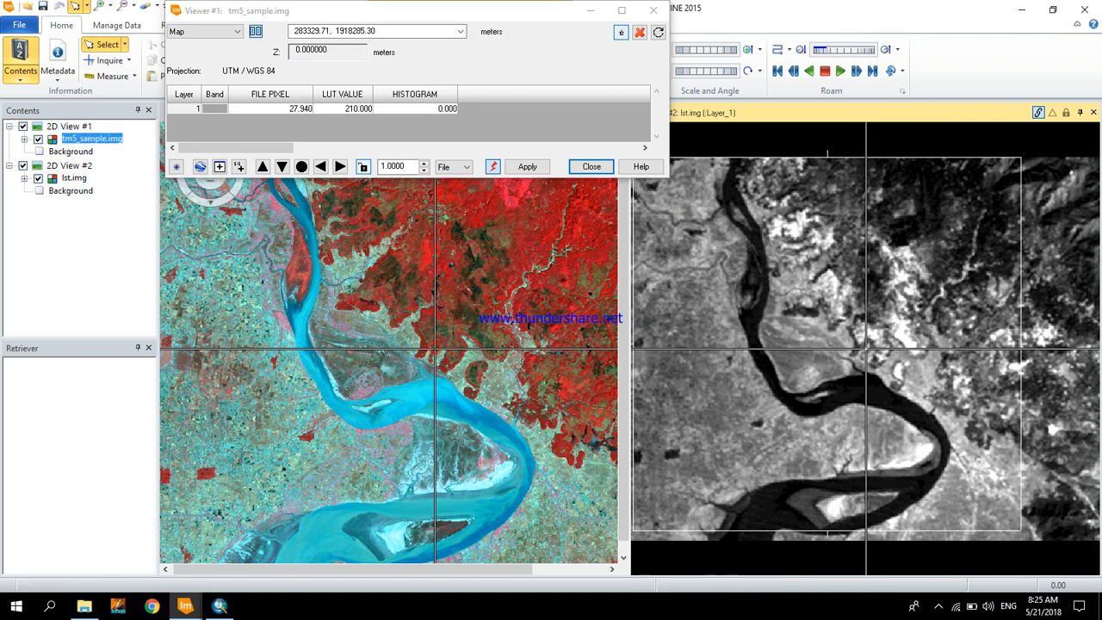
drag(441, 379, 439, 389)
drag(436, 396, 380, 281)
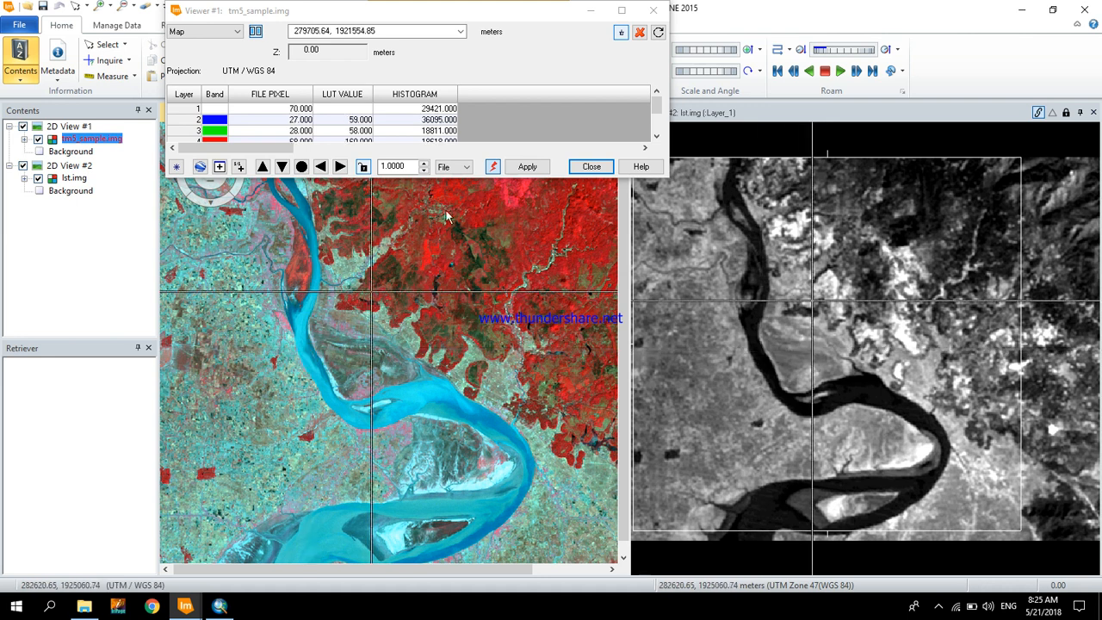
click(591, 167)
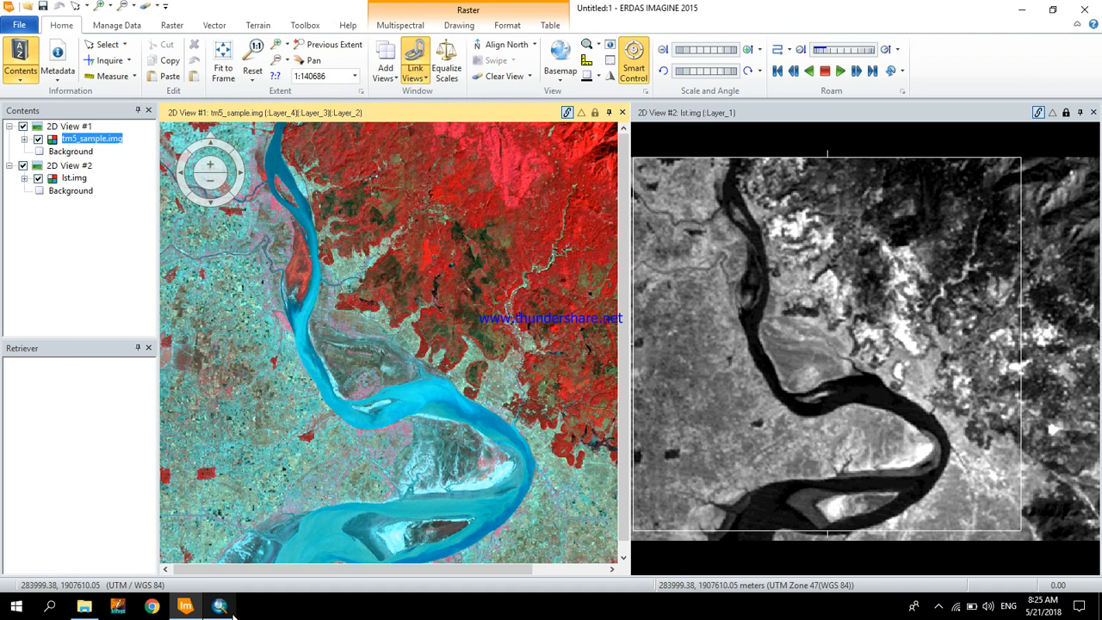
- Switch to ArcMap and add the raster lst.img from G:\ to the map
click(219, 607)
click(787, 457)
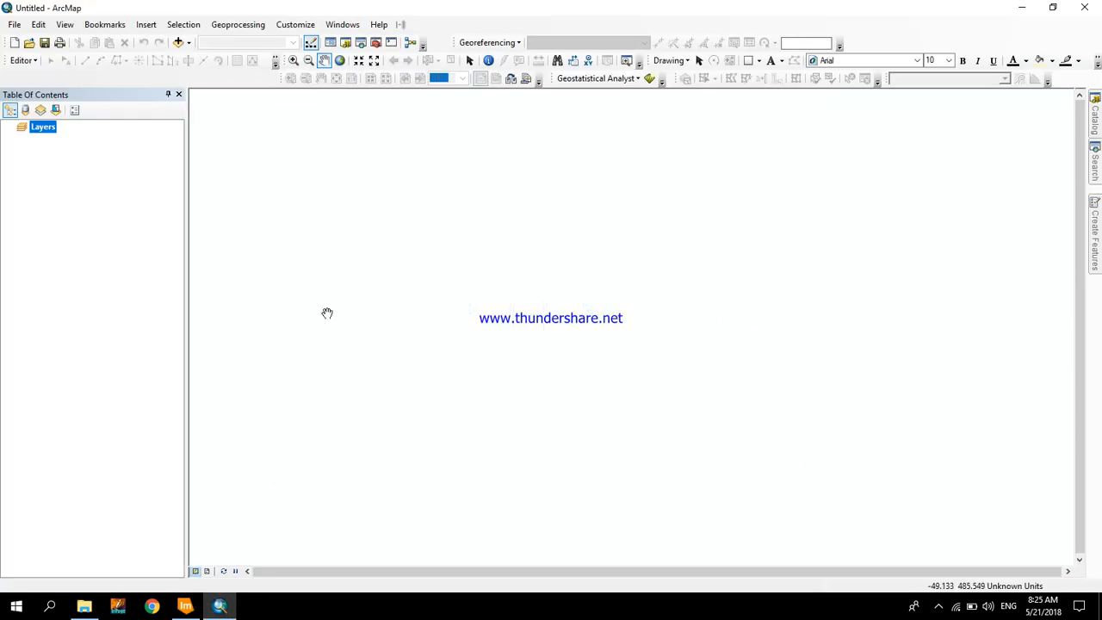
click(179, 43)
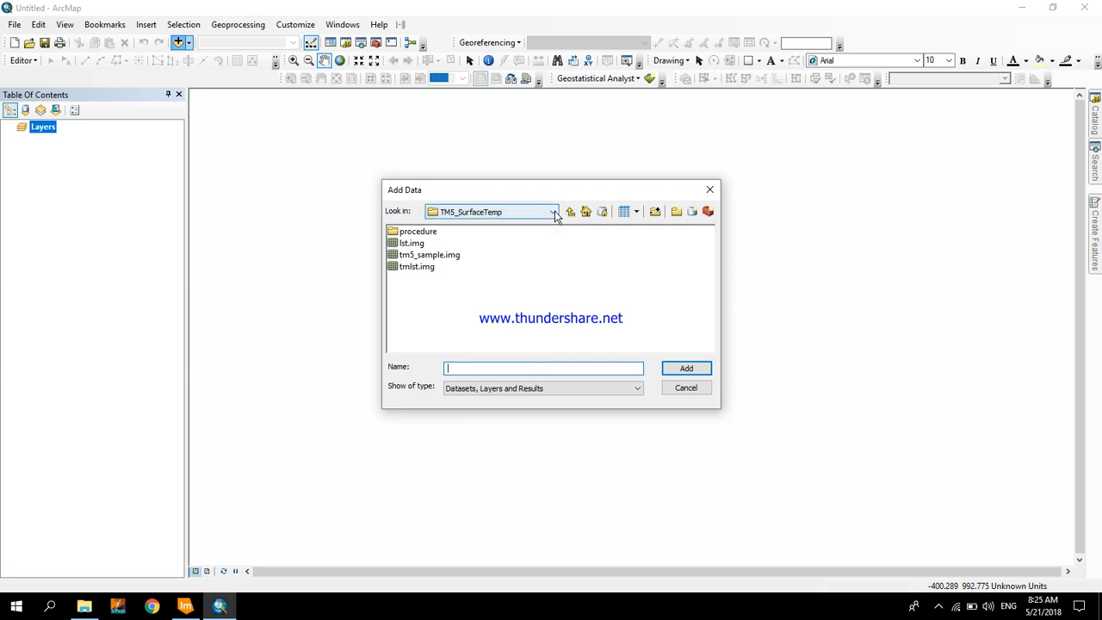
click(554, 212)
scroll(502, 397, down, 5)
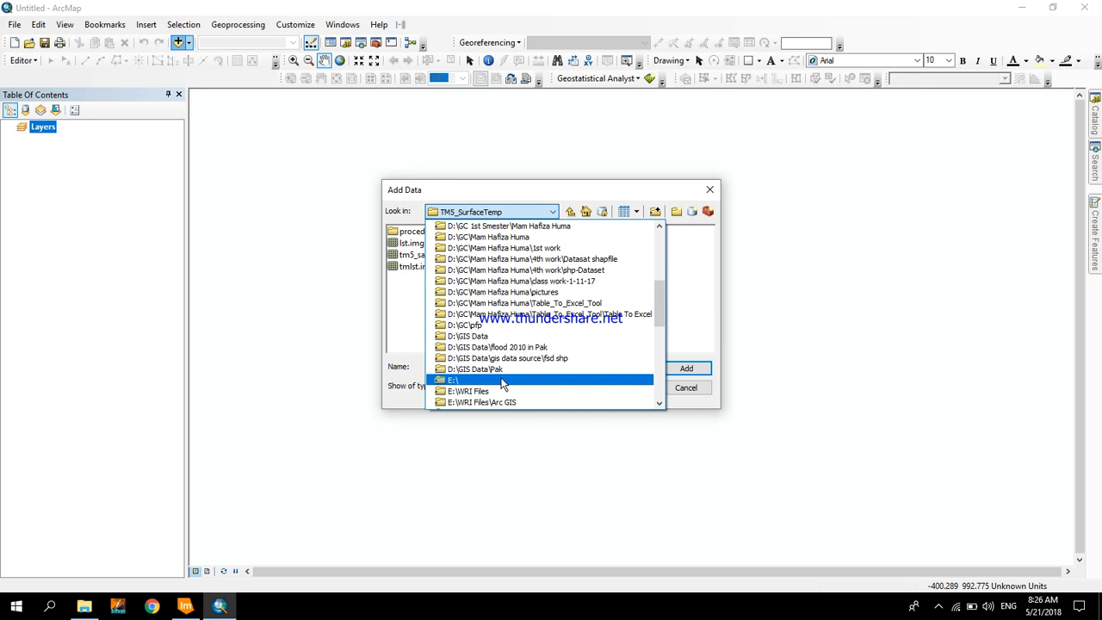
scroll(502, 385, down, 3)
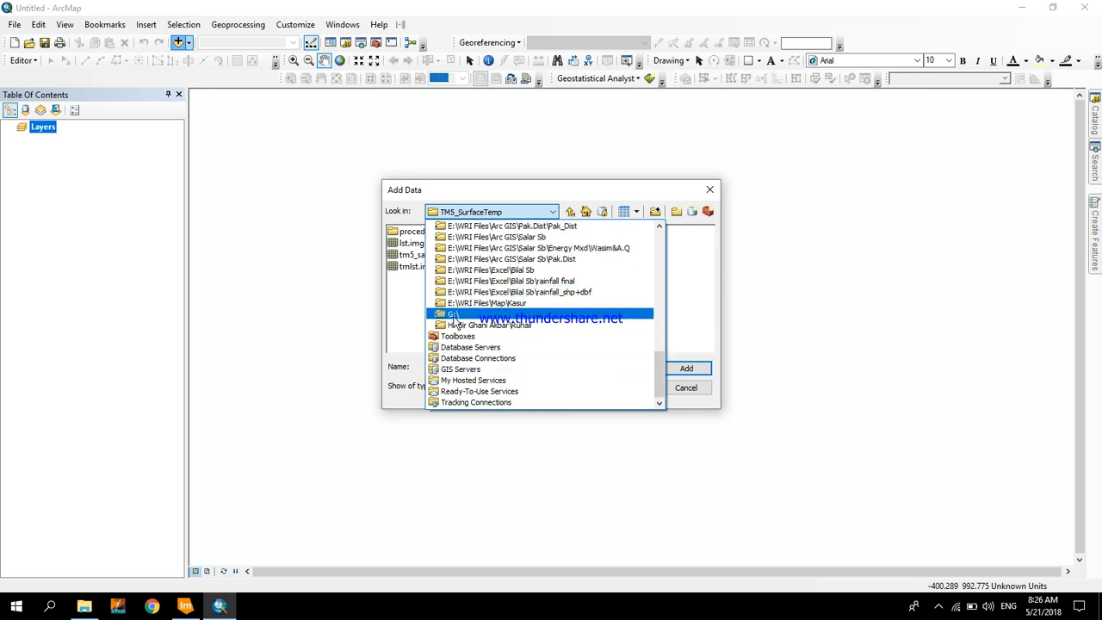
click(454, 317)
click(410, 315)
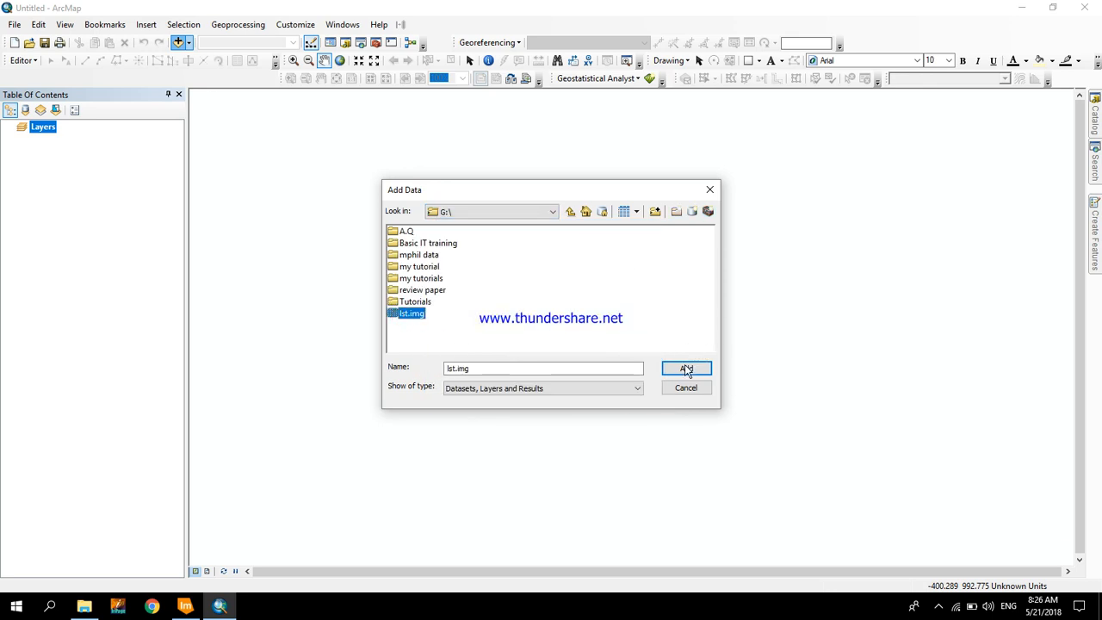
click(685, 366)
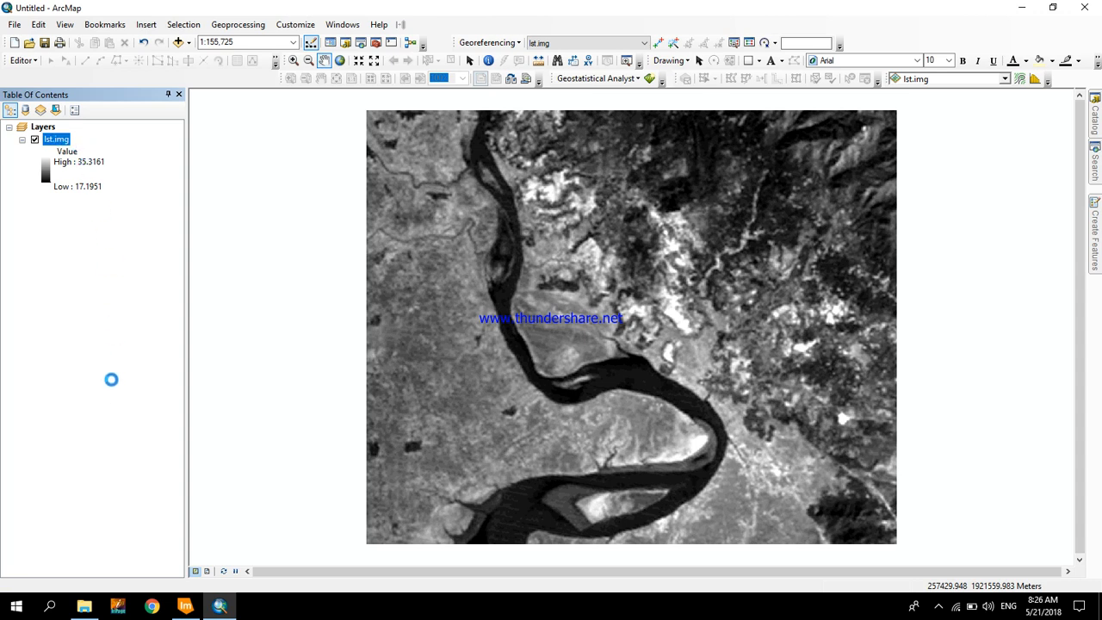
- Apply the green-yellow-red color ramp to the stretched symbology of the lst.img layer
right_click(57, 138)
click(104, 344)
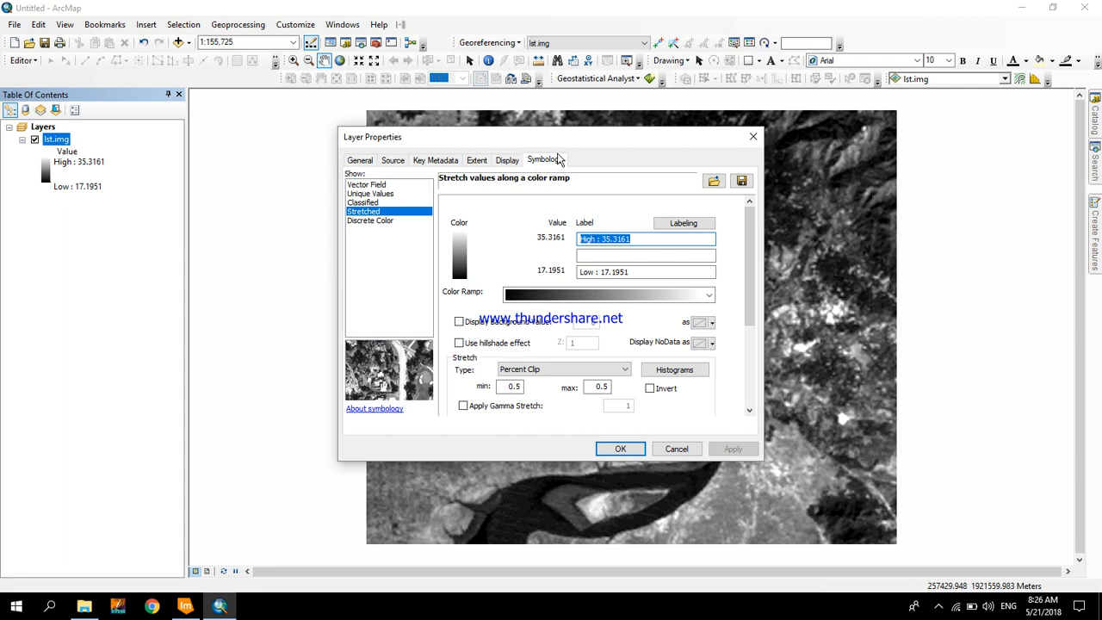
click(709, 295)
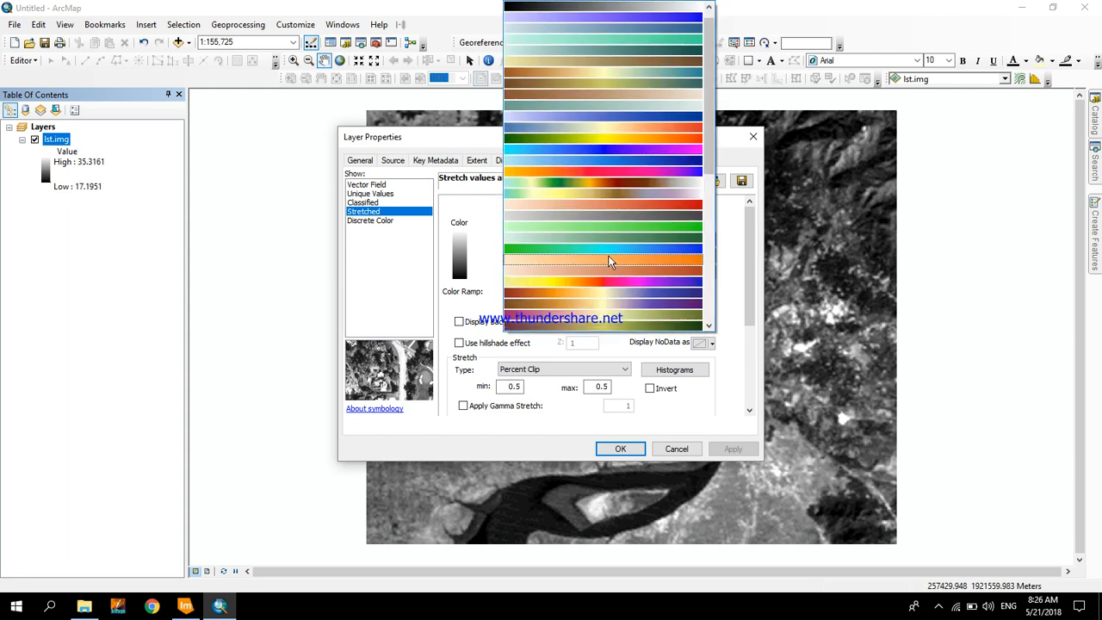
click(625, 144)
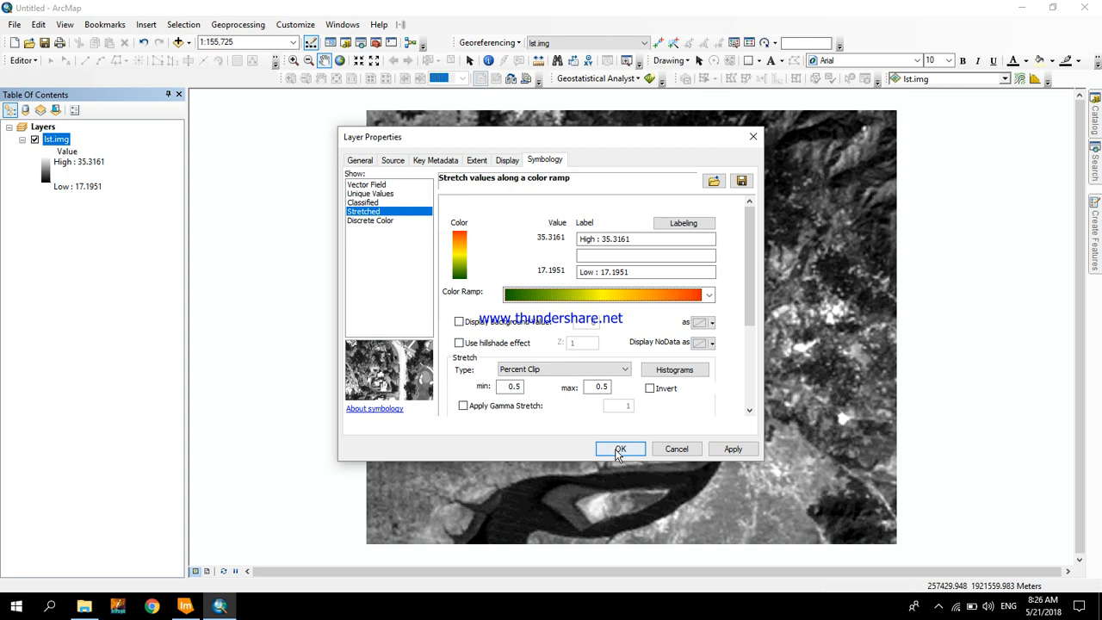
click(730, 450)
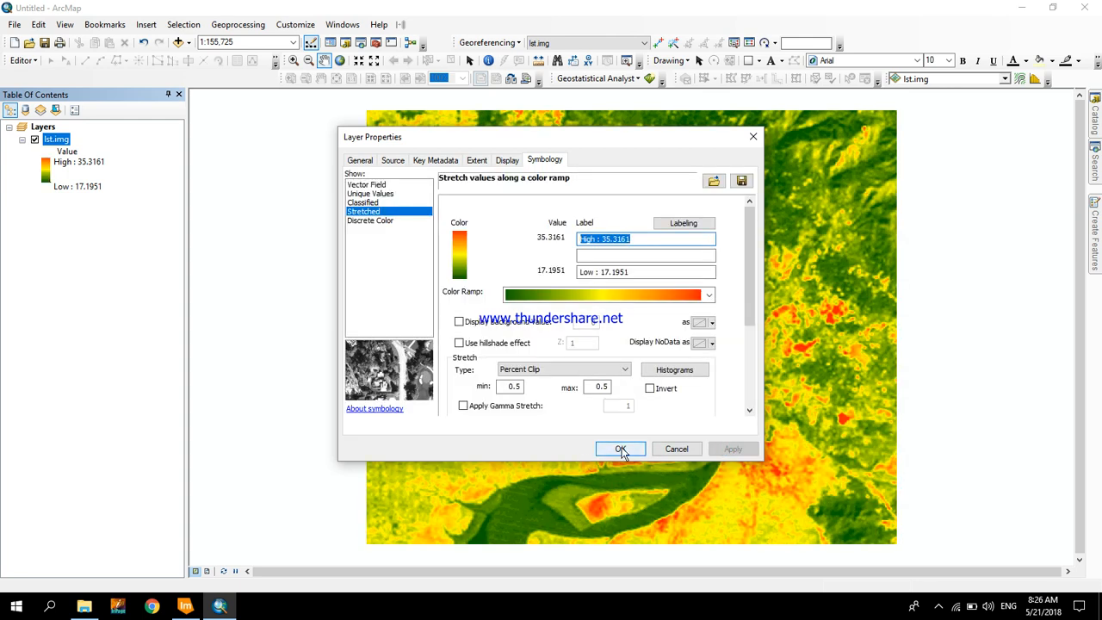
click(620, 448)
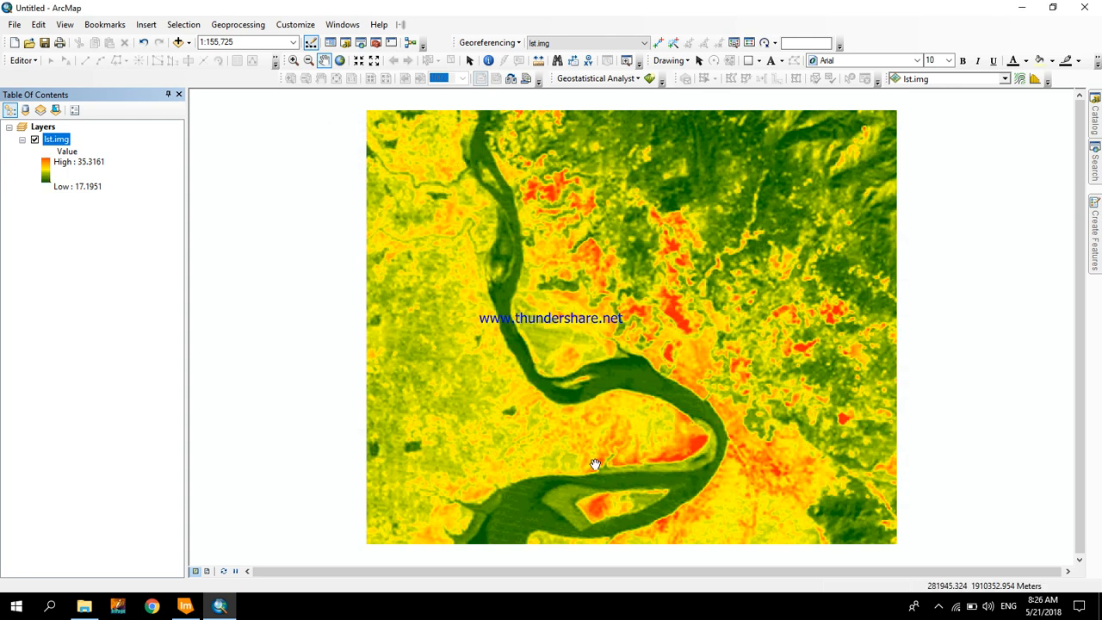
- Display the temperature map in the page layout and put its data frame in focus
scroll(583, 425, up, 1)
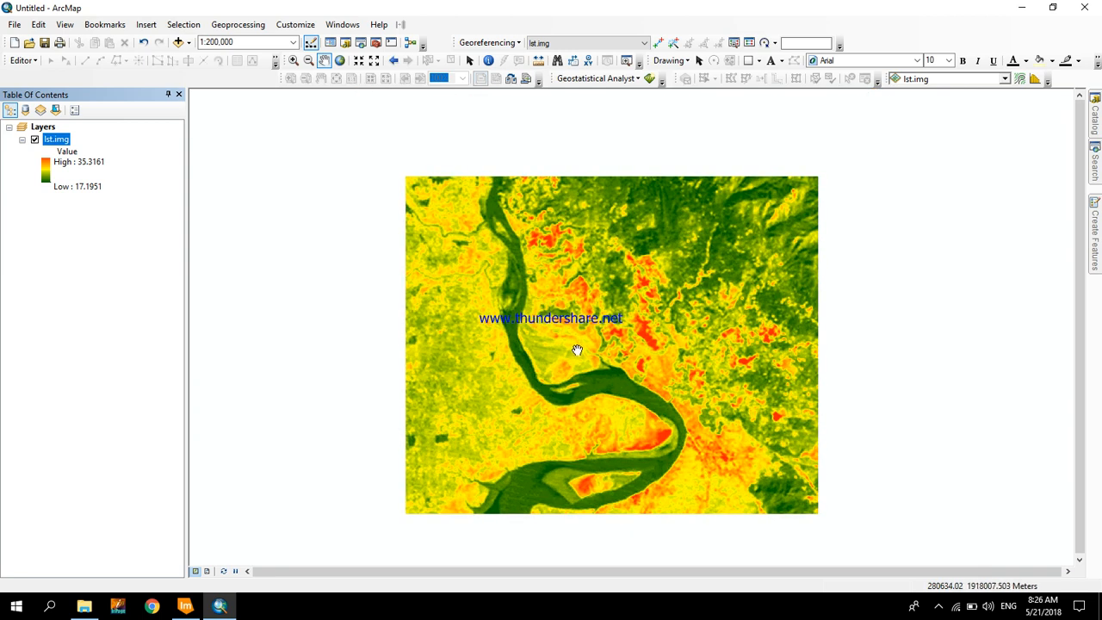
drag(574, 352, 525, 280)
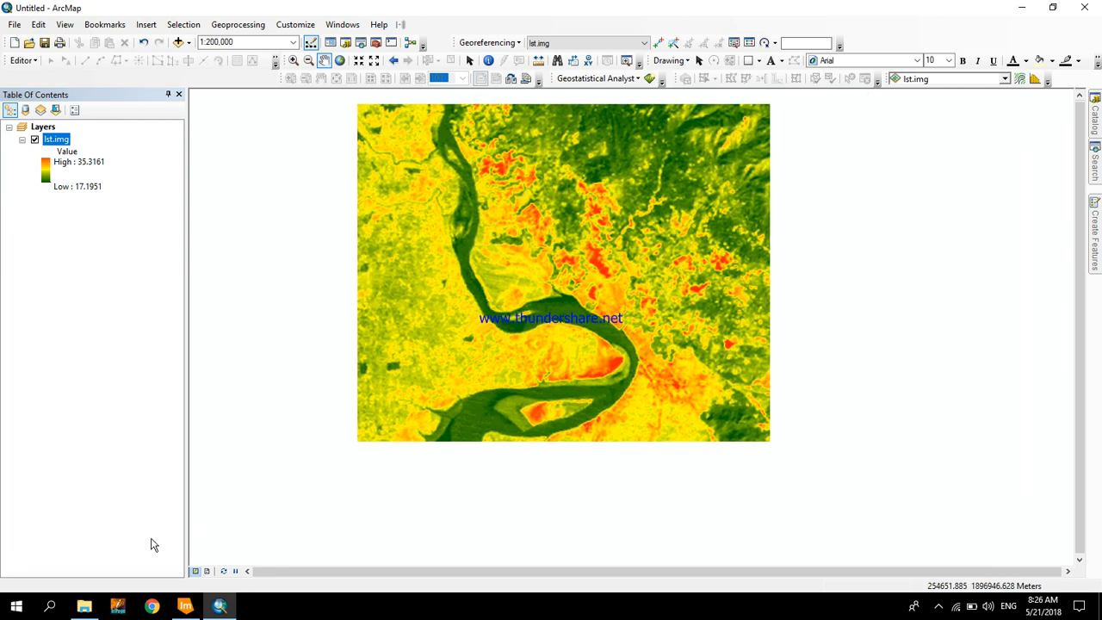
click(206, 572)
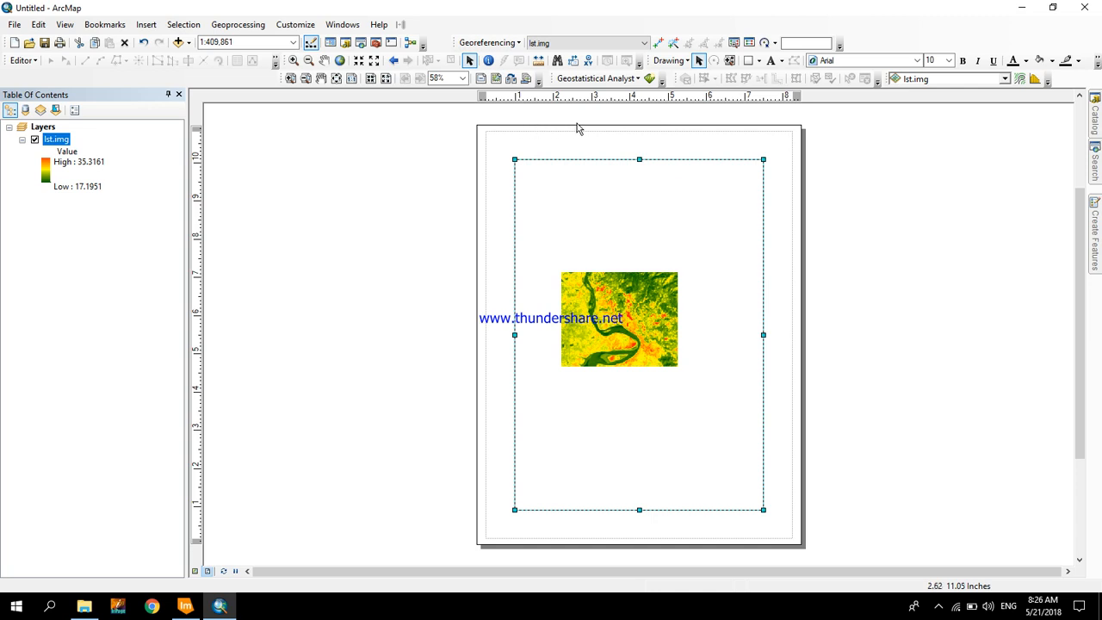
click(496, 79)
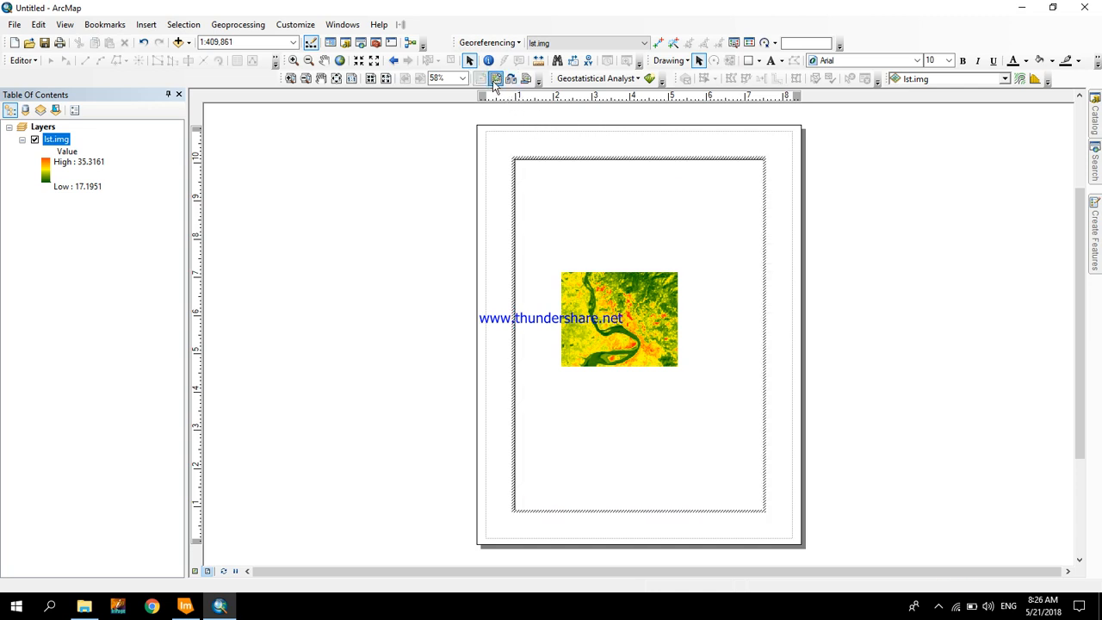
- Take the data frame in the page layout out of focus
click(497, 79)
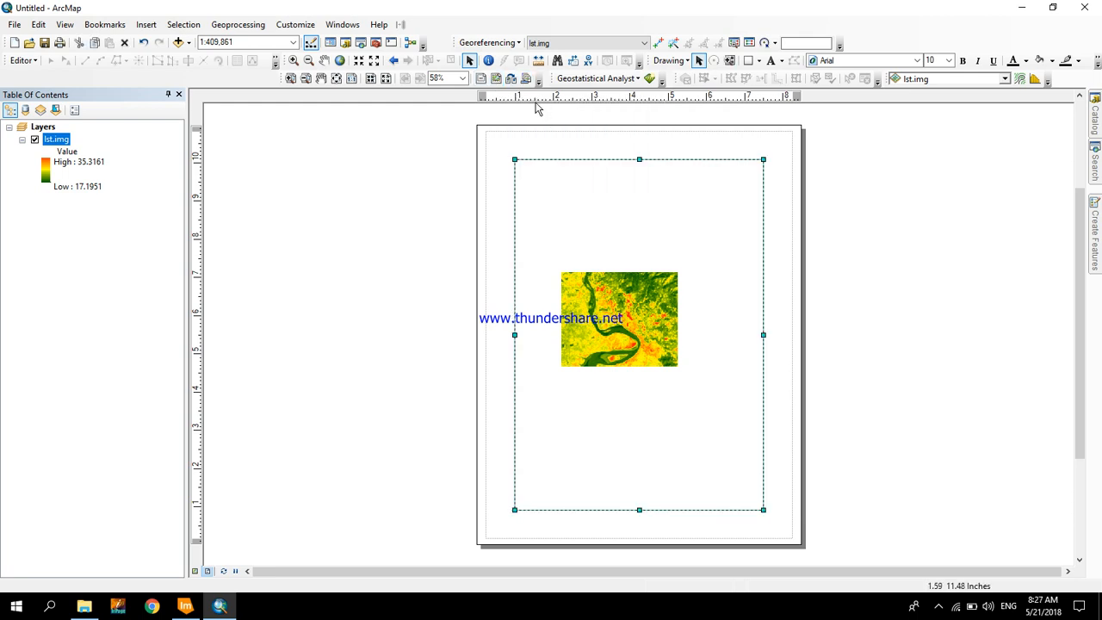
click(526, 78)
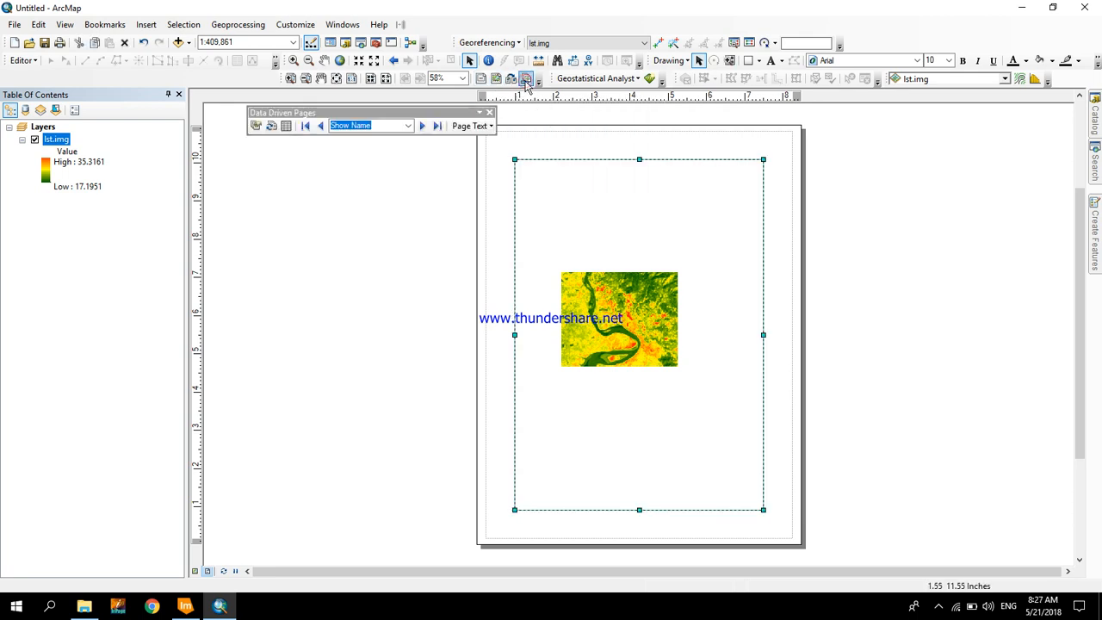
click(489, 113)
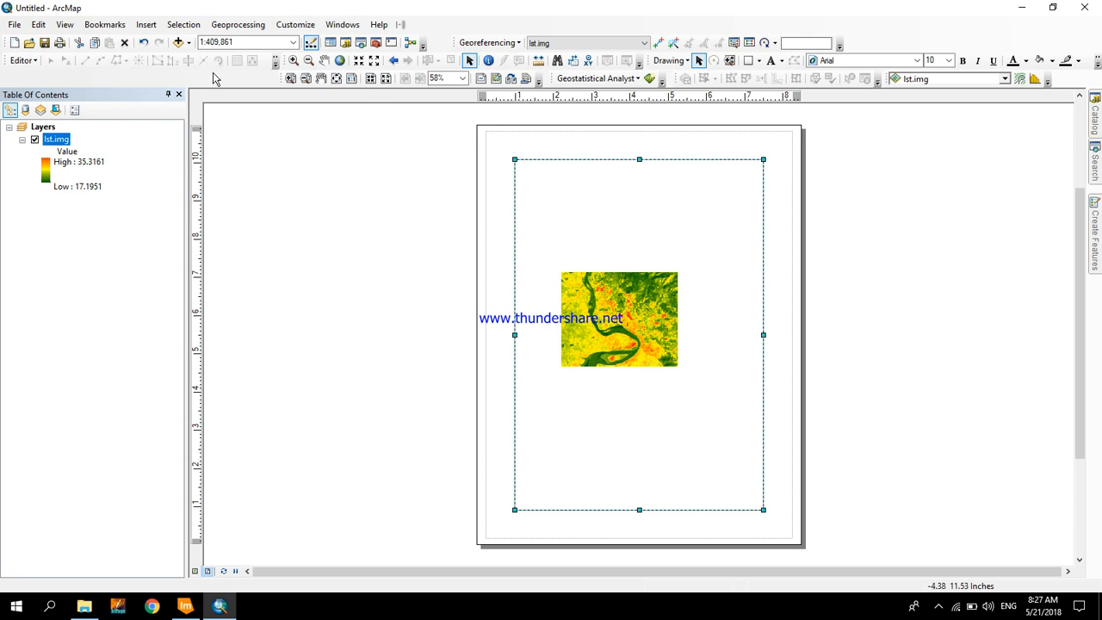
- Insert the map title "land surface temperature" and place it just inside the upper part of the data frame, above the raster
click(147, 25)
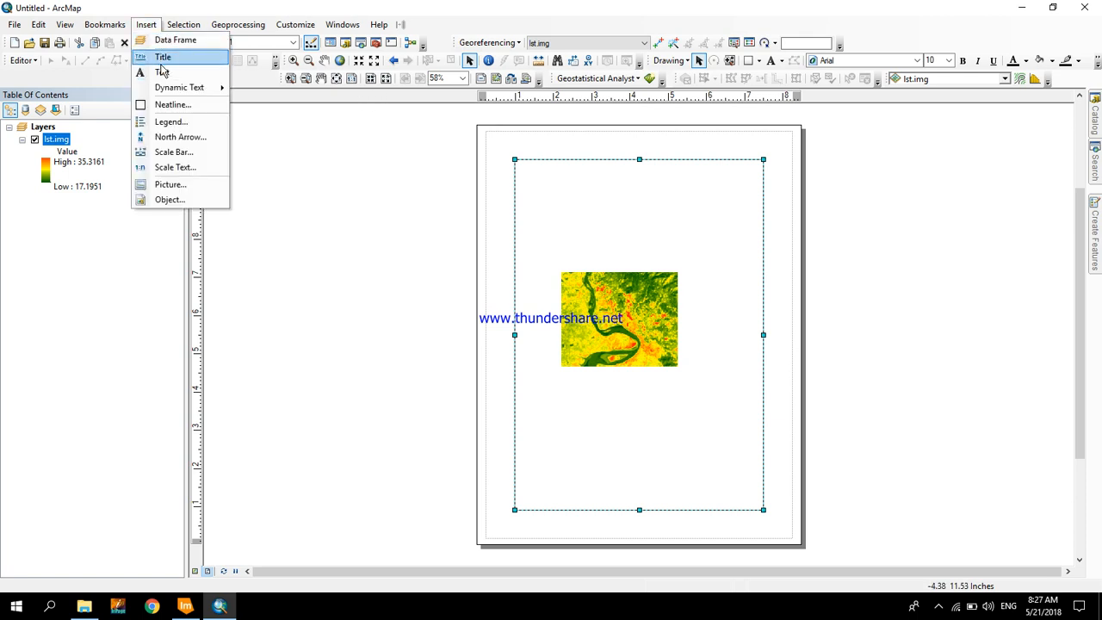
click(161, 59)
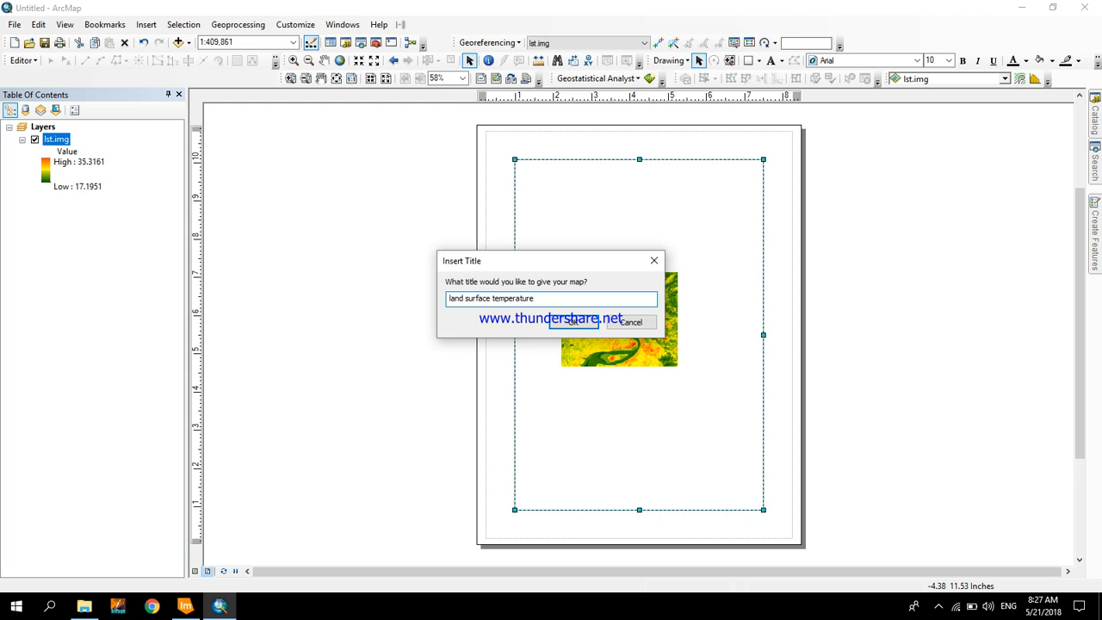
click(572, 322)
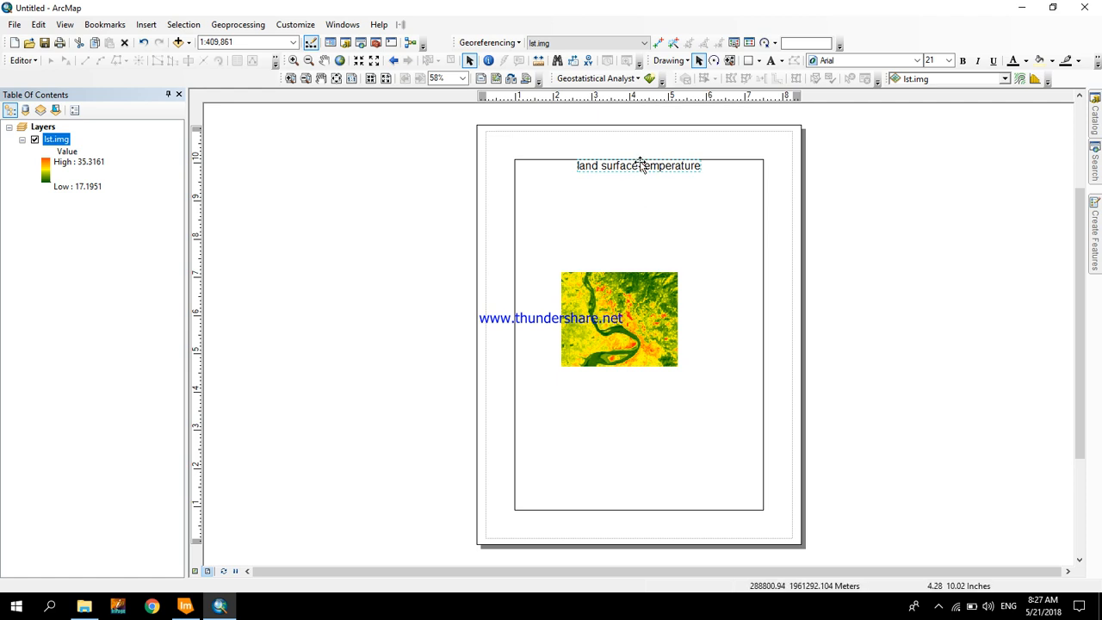
double_click(640, 166)
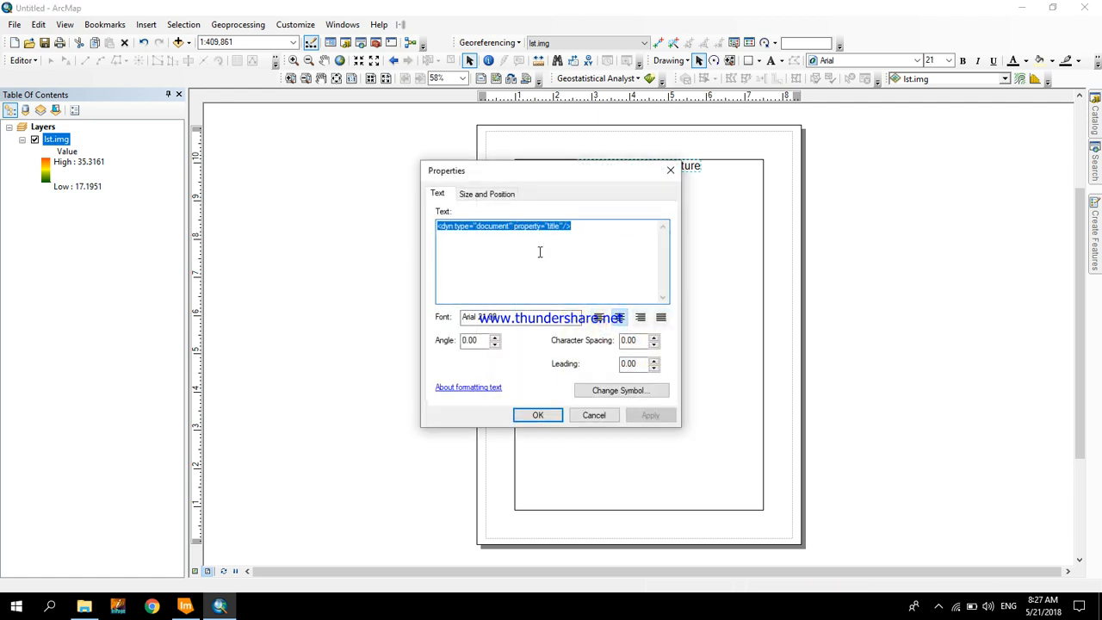
click(594, 415)
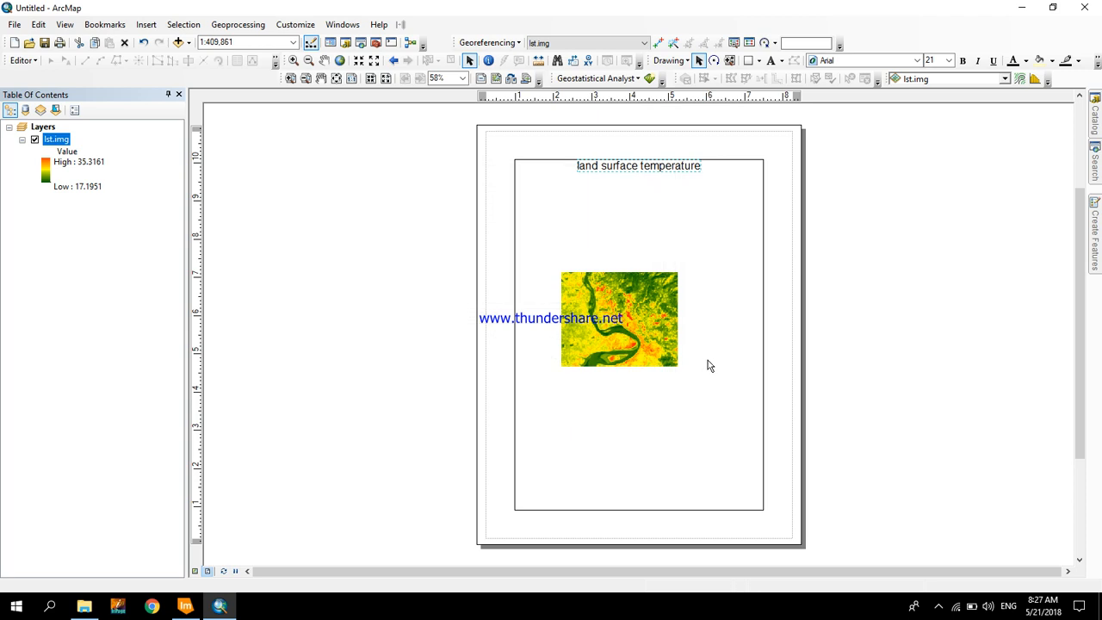
drag(633, 166, 620, 187)
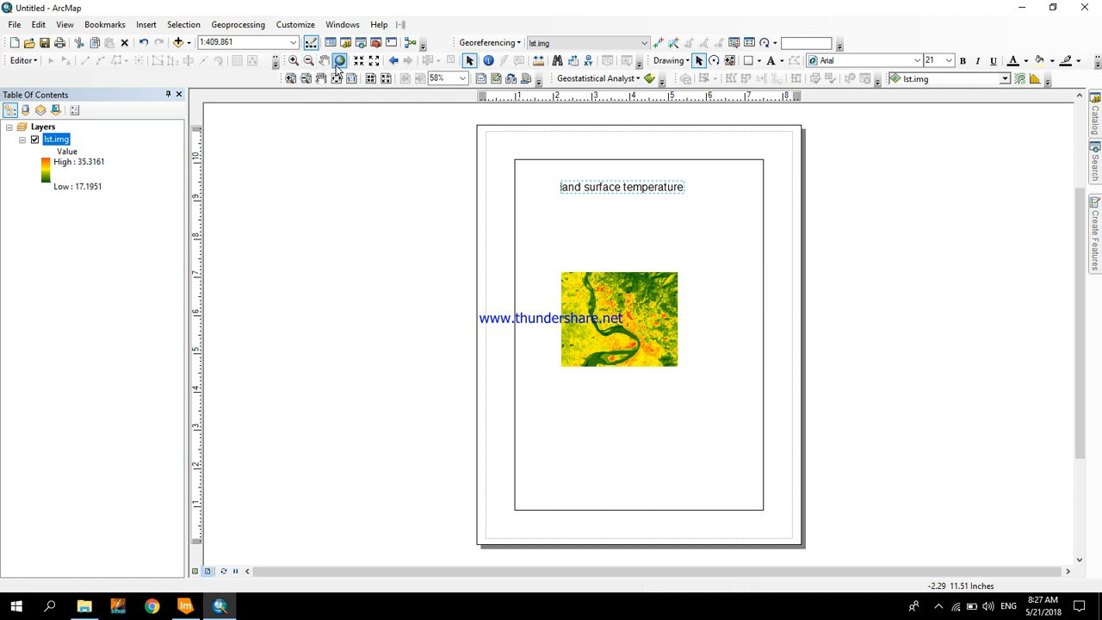
- Zoom the data frame to the full extent of the lst.img layer
click(98, 166)
click(97, 166)
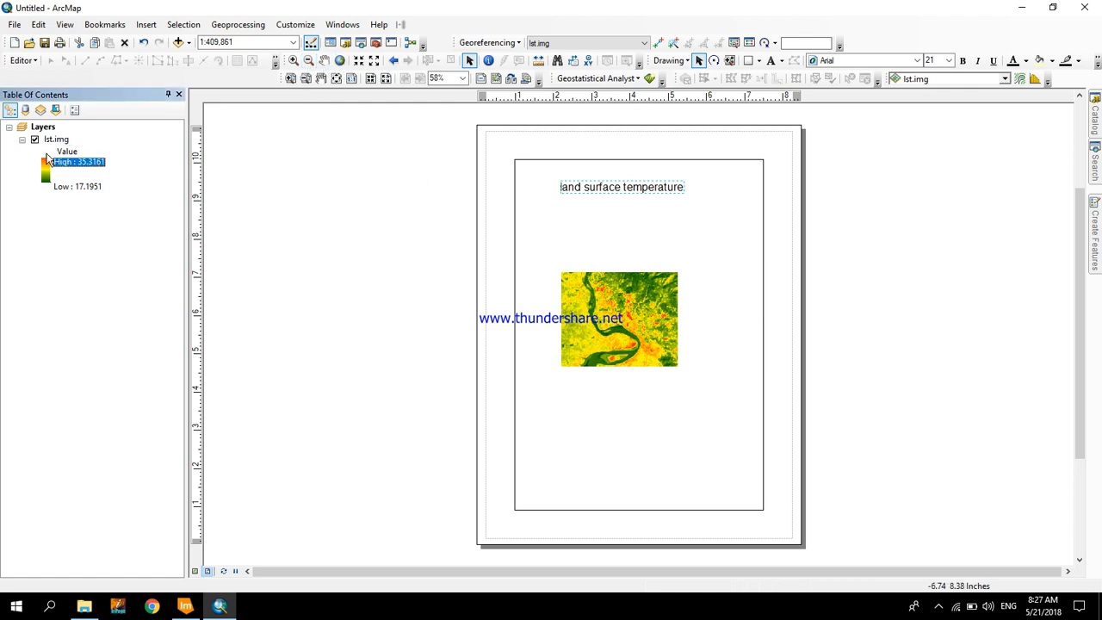
right_click(52, 144)
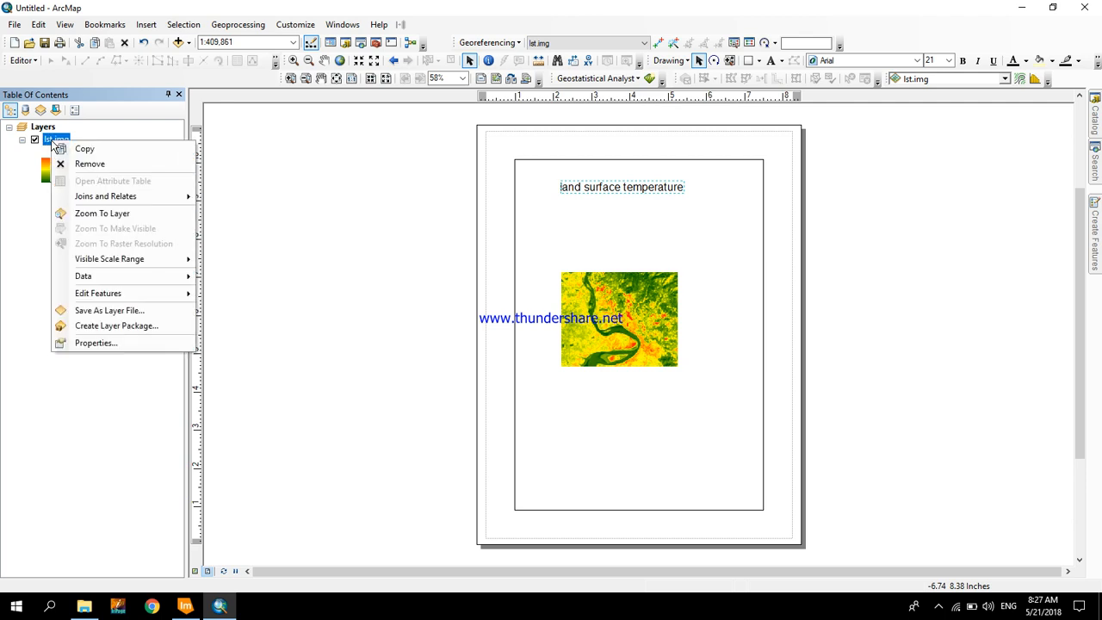
click(115, 215)
click(126, 242)
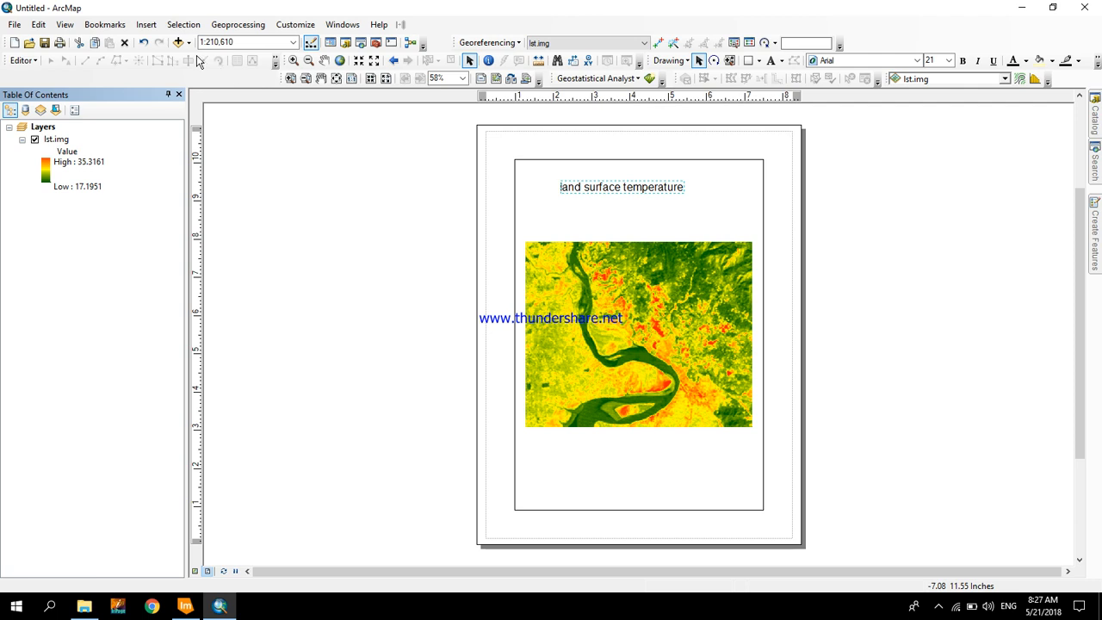
- Insert a one-column legend for lst.img and place it in the lower-right corner of the data frame, below the raster
click(146, 24)
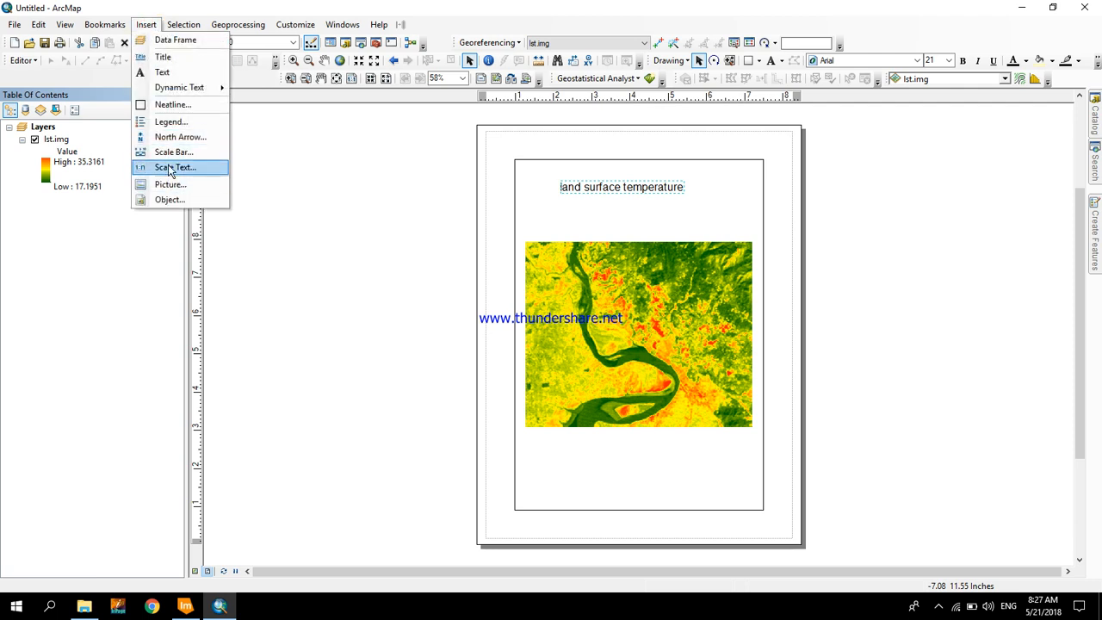
click(171, 122)
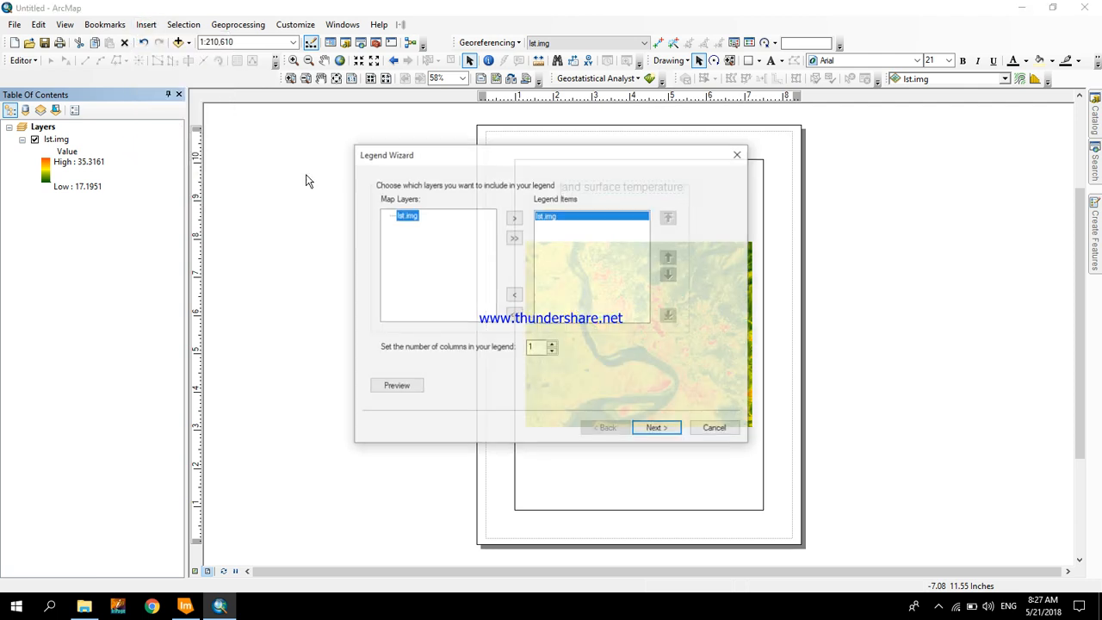
click(650, 428)
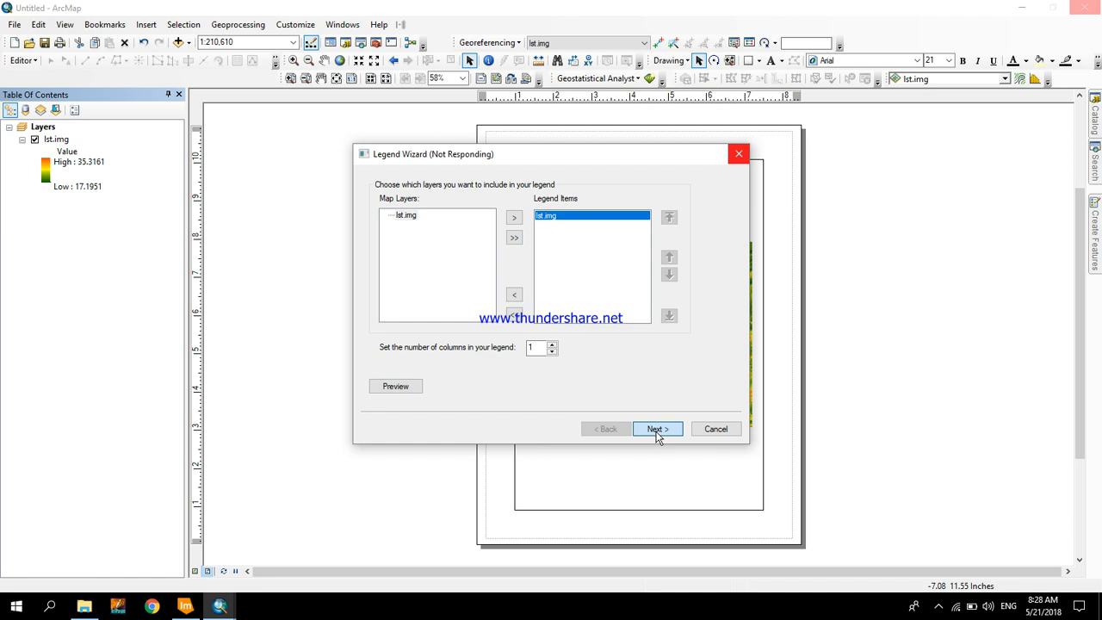
click(657, 429)
click(657, 429)
click(657, 429)
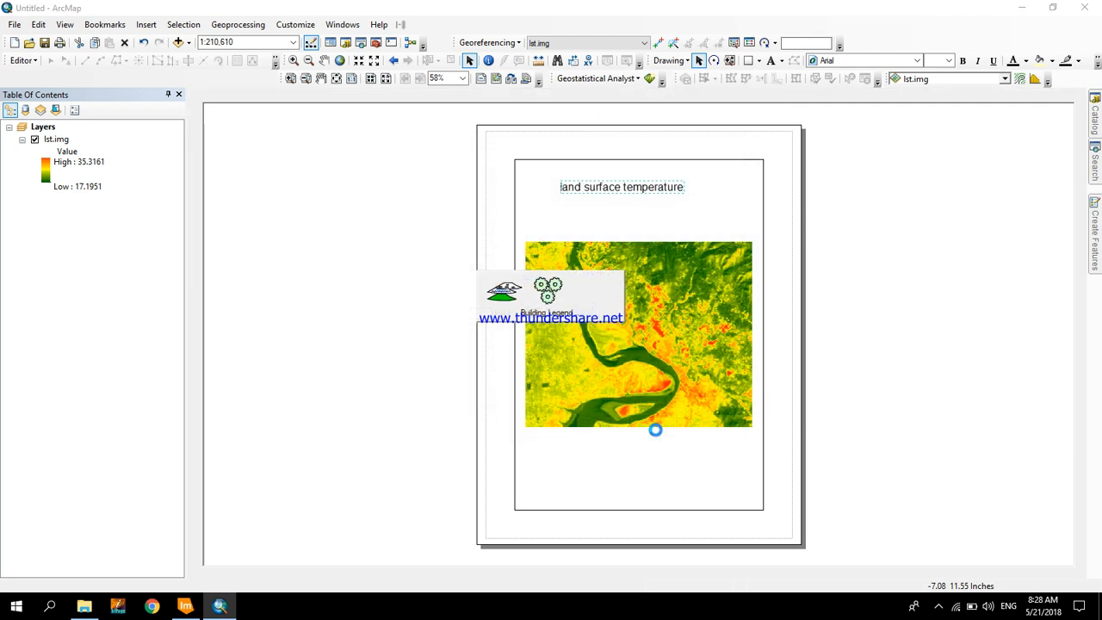
drag(553, 364, 724, 481)
click(671, 500)
click(347, 436)
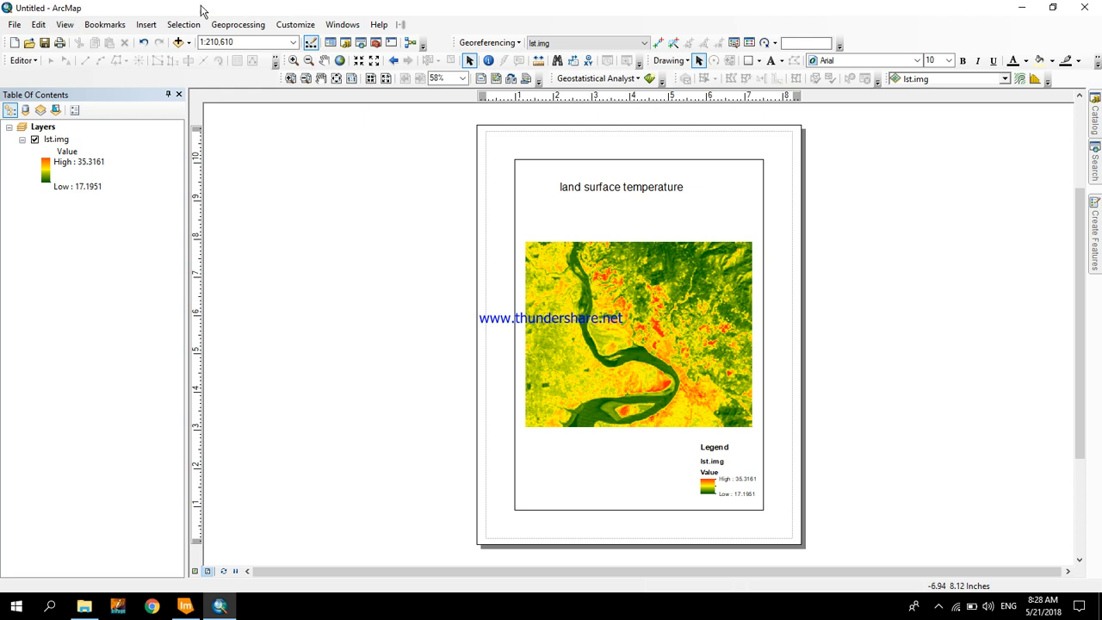
- Insert a scale bar in the default style and place it in the lower-left corner of the data frame, beside the legend
click(146, 25)
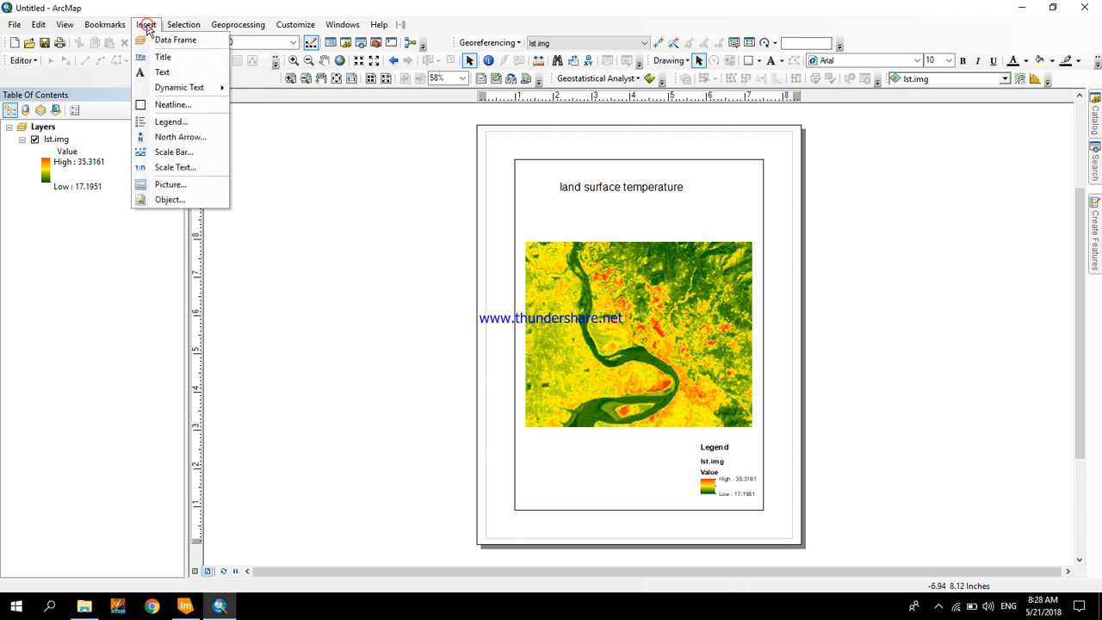
click(181, 166)
click(335, 31)
click(146, 25)
click(166, 156)
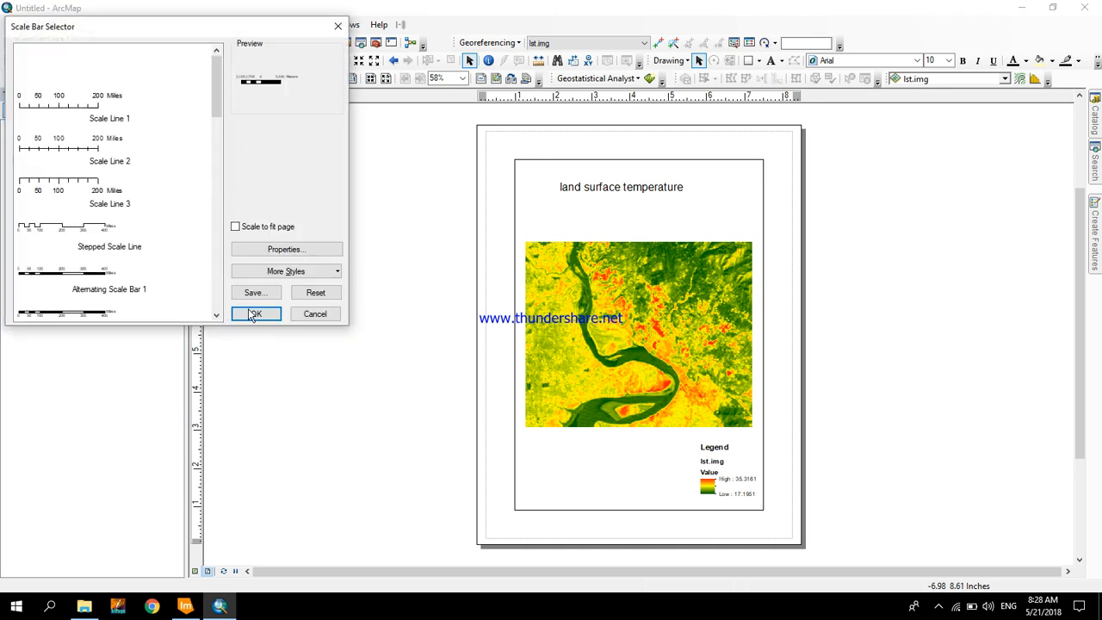
click(256, 313)
drag(636, 349, 578, 487)
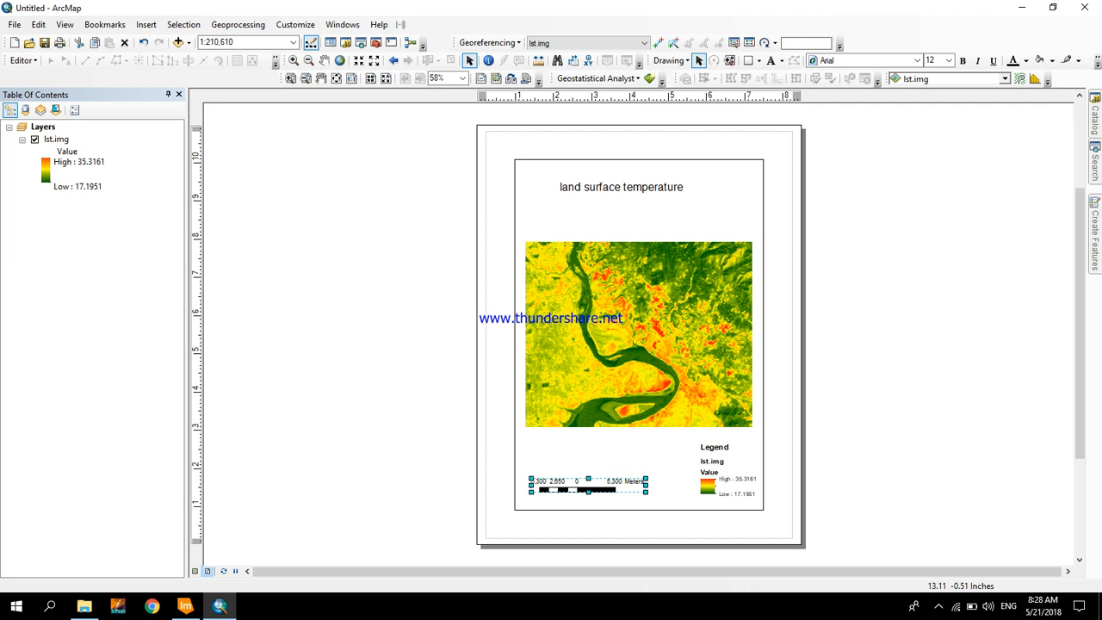
click(941, 608)
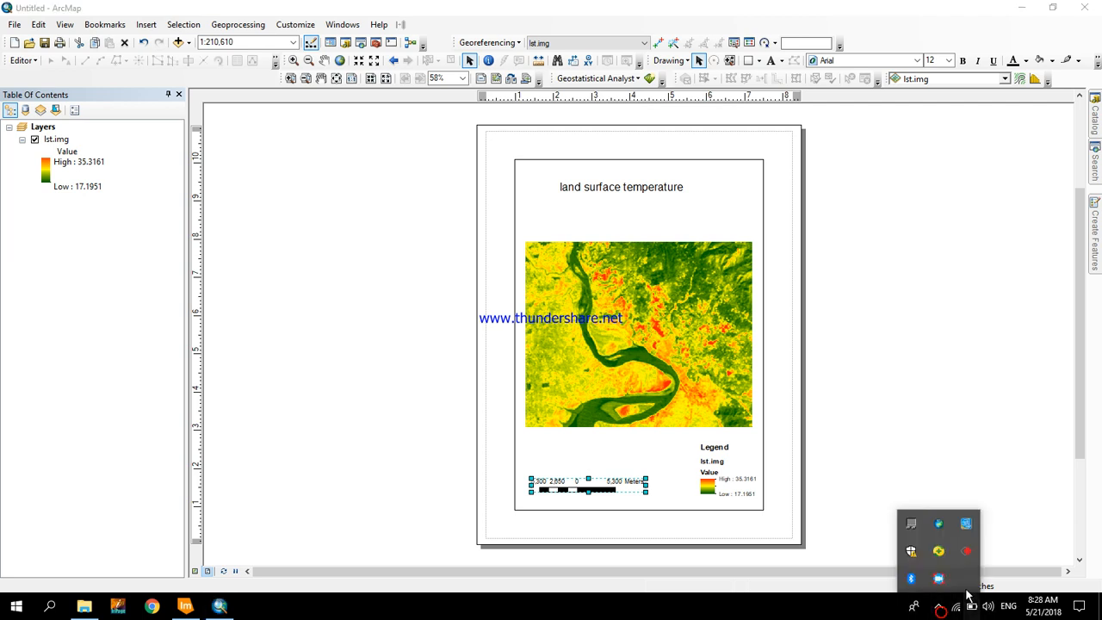